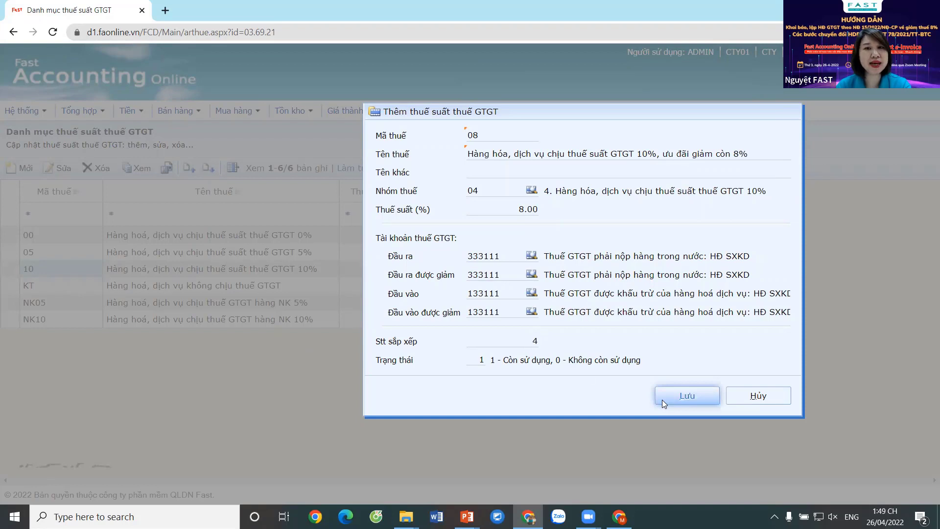
Step: Save the new VAT rate record with code 08 and refresh the VAT rate list
{"action": "left_click", "coordinate": [662, 400]}
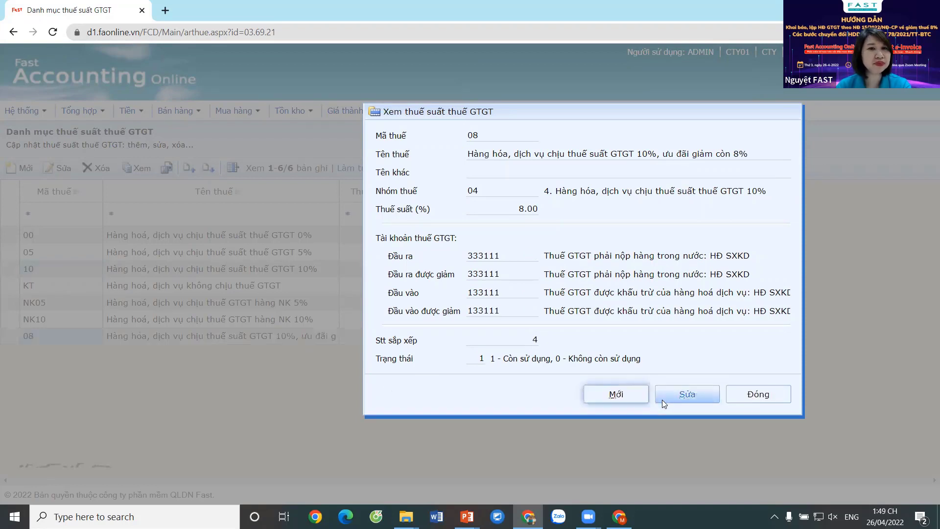
{"action": "left_click", "coordinate": [746, 399]}
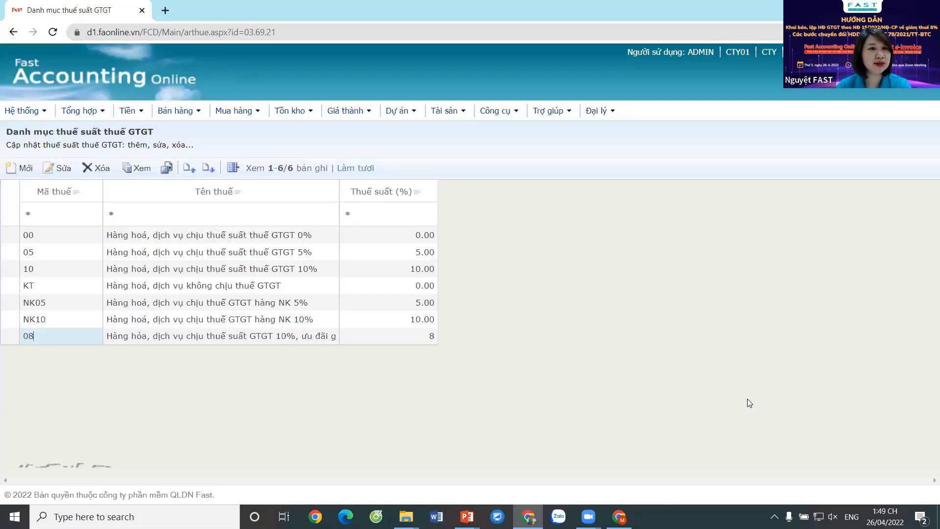
{"action": "left_click", "coordinate": [353, 169]}
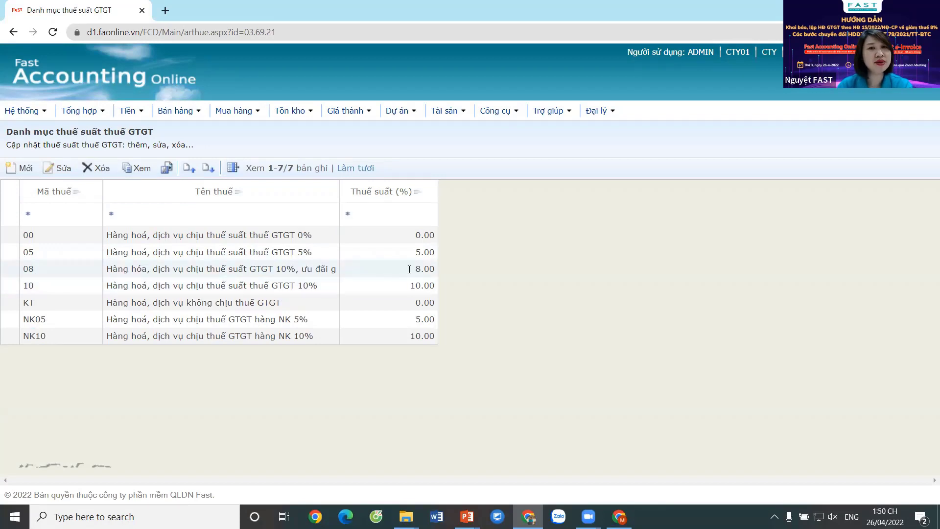
{"action": "left_click", "coordinate": [434, 268]}
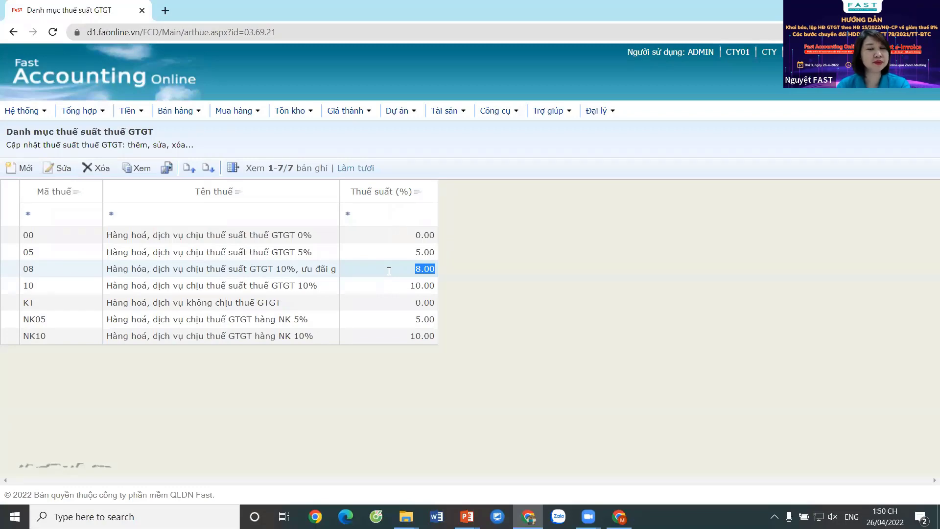
Step: Switch to the PowerPoint slideshow, reveal the second agenda item, and return to Fast Accounting Online
{"action": "key", "text": "alt+Tab"}
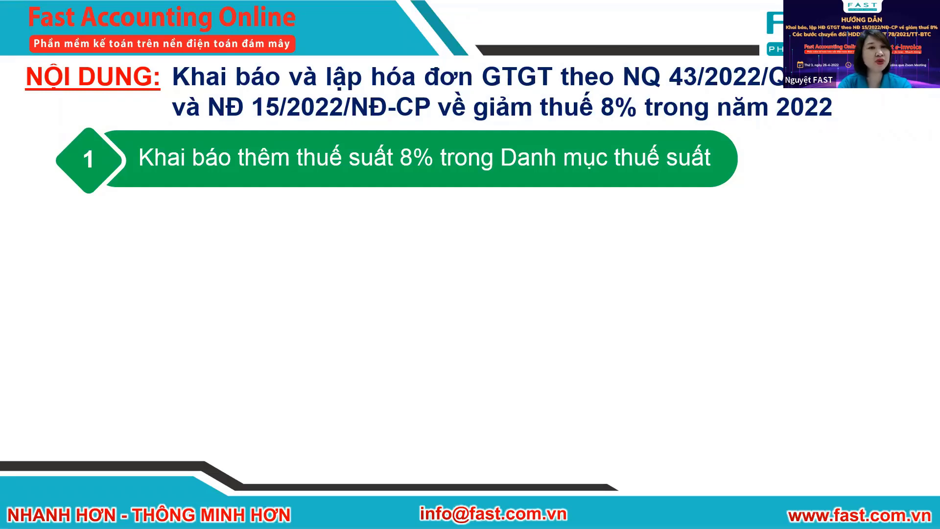
{"action": "key", "text": "Right"}
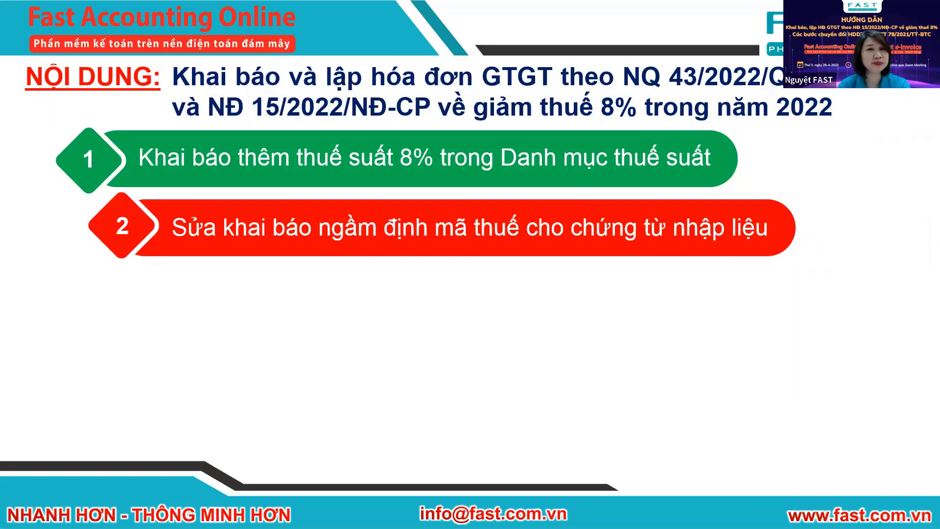
{"action": "key", "text": "alt+Tab"}
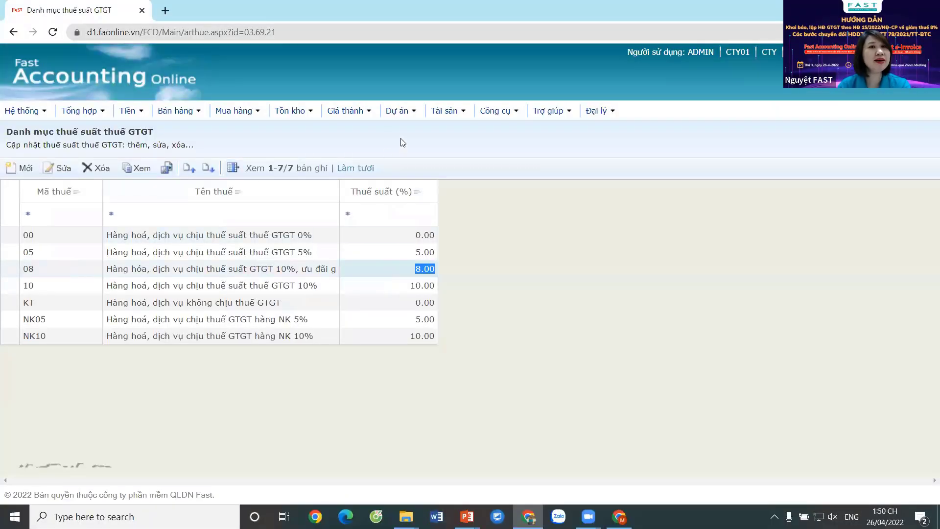
Step: Open the domestic purchase invoice list and open invoice number 8 dated 11/01/2022 for editing
{"action": "left_click", "coordinate": [403, 143]}
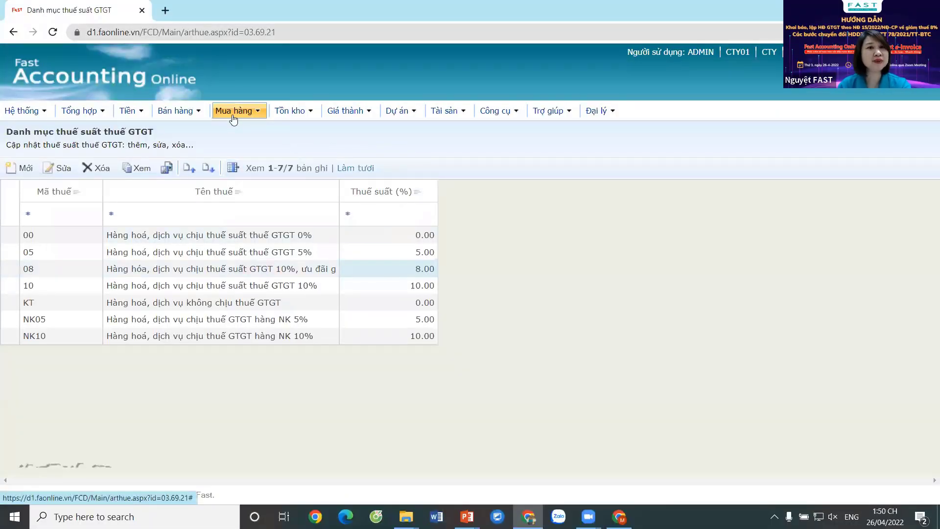
{"action": "left_click", "coordinate": [177, 112]}
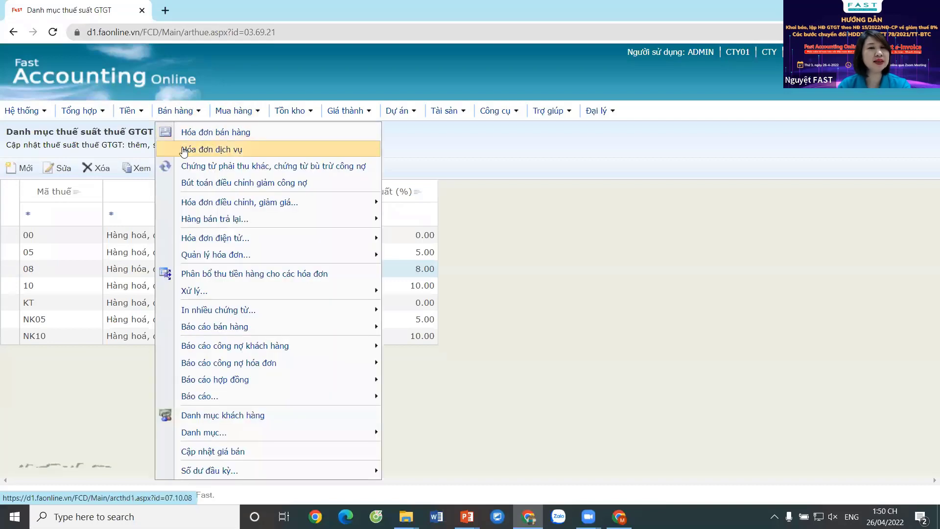
{"action": "left_click", "coordinate": [230, 111]}
{"action": "left_click", "coordinate": [246, 137]}
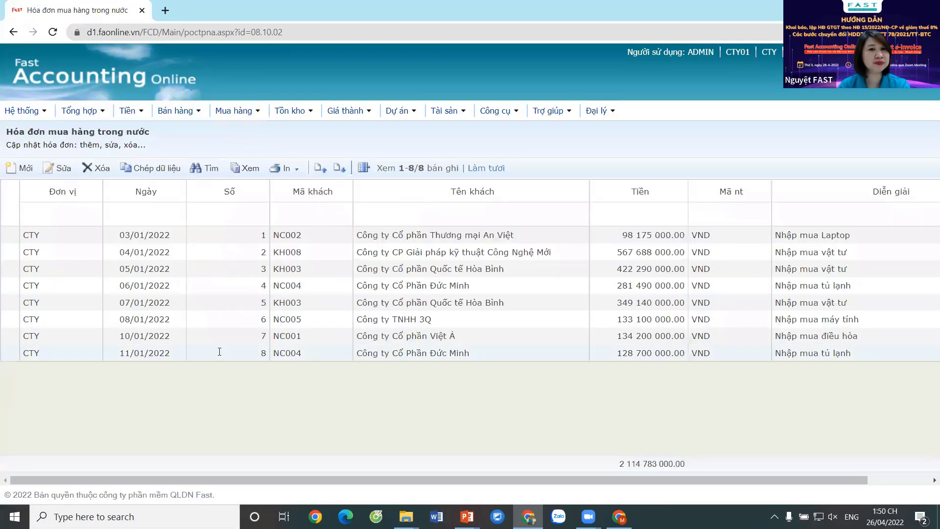
{"action": "left_click", "coordinate": [219, 352]}
{"action": "left_click", "coordinate": [50, 168]}
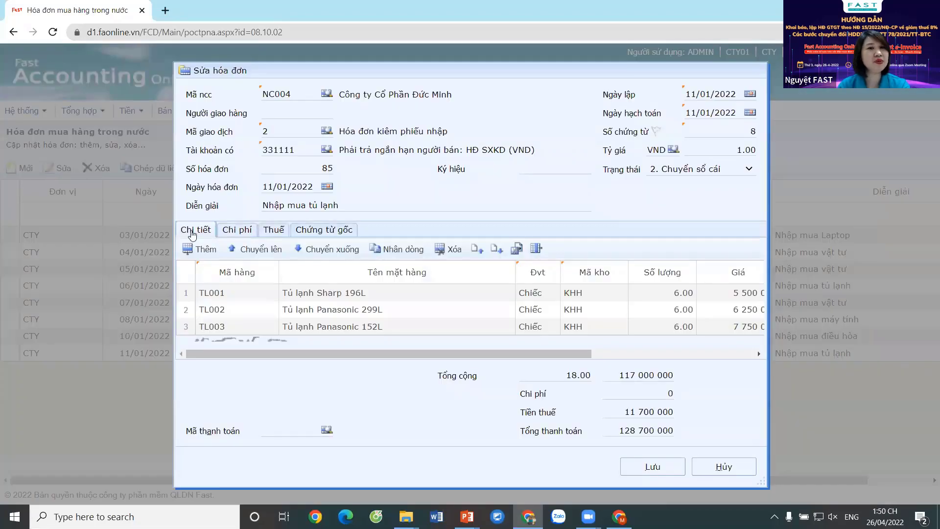
Step: Delete the existing tax line from the purchase invoice and return to its item details
{"action": "left_click", "coordinate": [274, 231]}
{"action": "left_click", "coordinate": [447, 249]}
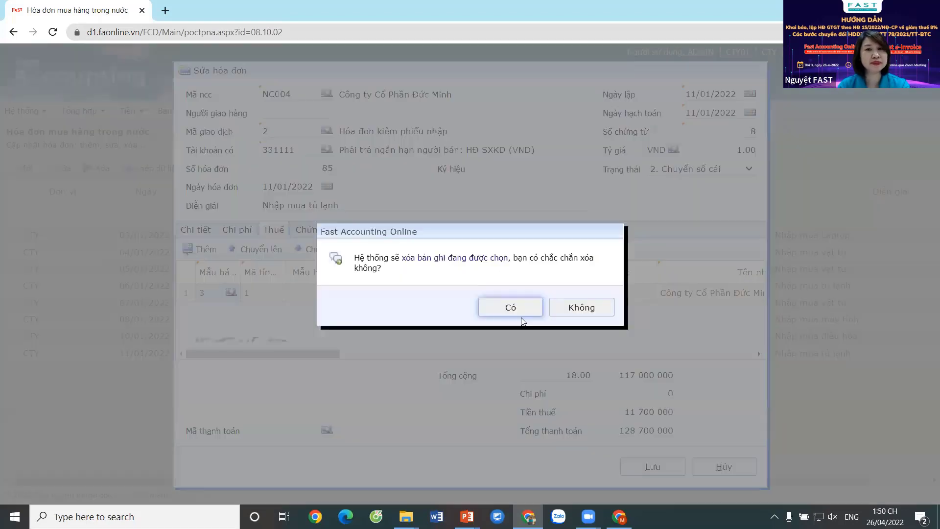
{"action": "left_click", "coordinate": [516, 312]}
{"action": "left_click", "coordinate": [195, 230]}
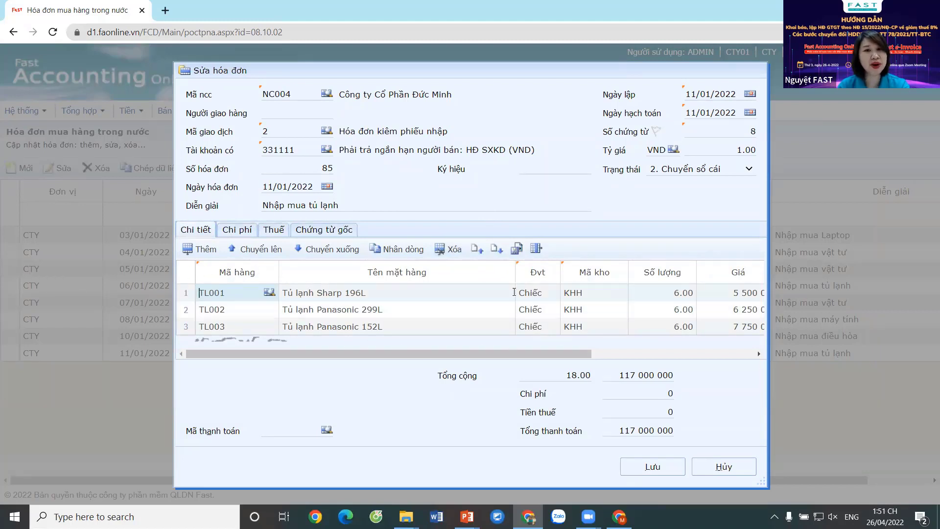
Step: Enlarge the purchase invoice form and add a new line to its tax details
{"action": "left_click", "coordinate": [270, 234]}
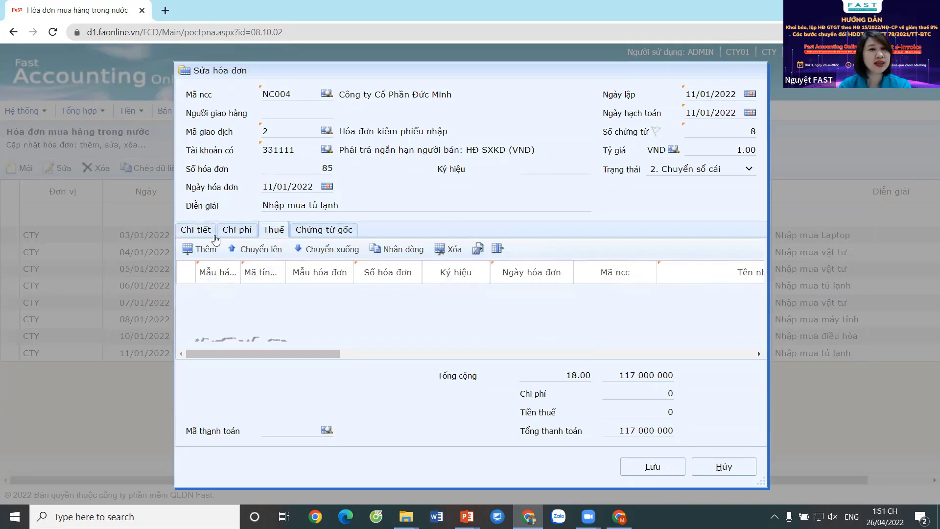
{"action": "left_click_drag", "start_coordinate": [233, 352], "coordinate": [593, 378]}
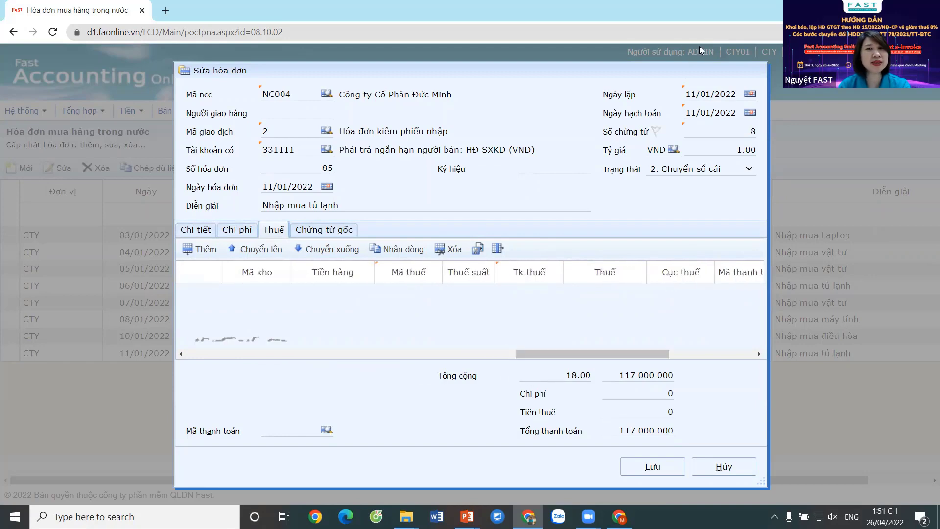
{"action": "double_click", "coordinate": [671, 73]}
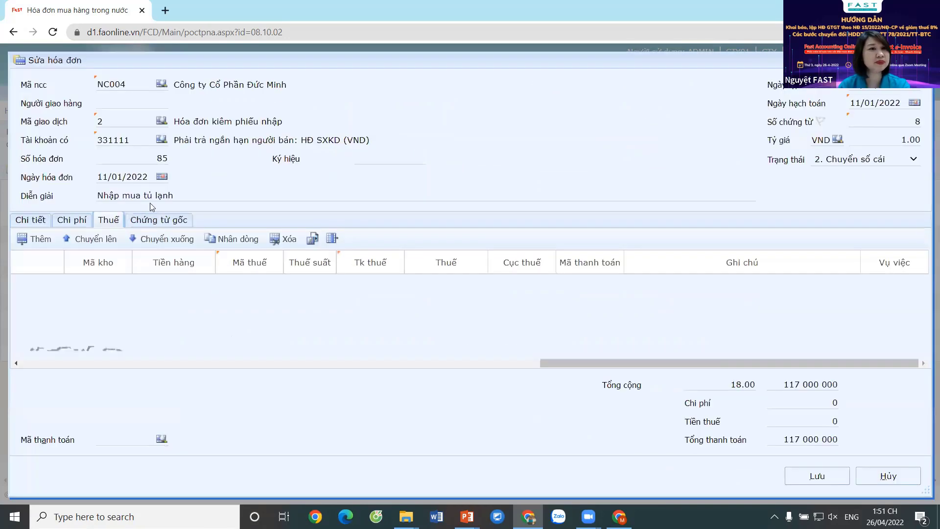
{"action": "left_click", "coordinate": [32, 238]}
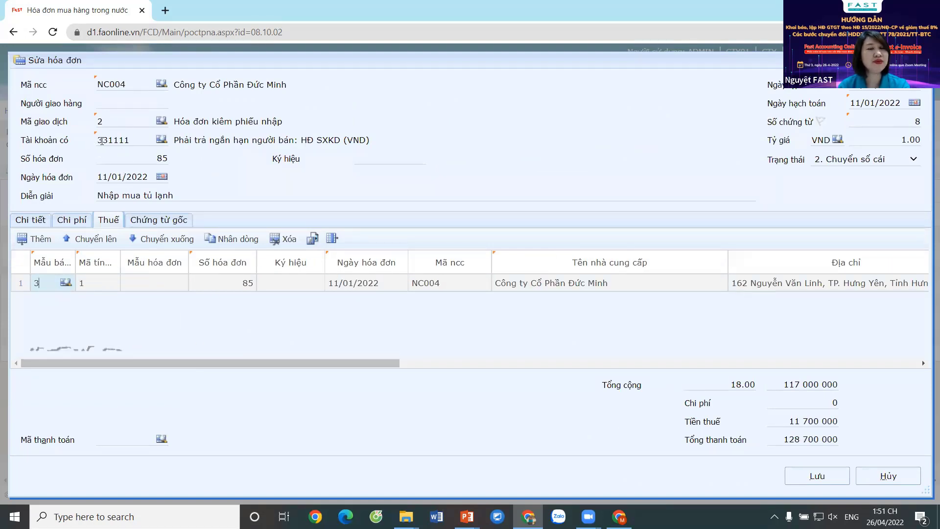
Step: Examine the default tax code and rate on the new tax line, and discard the invoice changes
{"action": "left_click_drag", "start_coordinate": [209, 364], "coordinate": [646, 380]}
{"action": "left_click", "coordinate": [493, 286]}
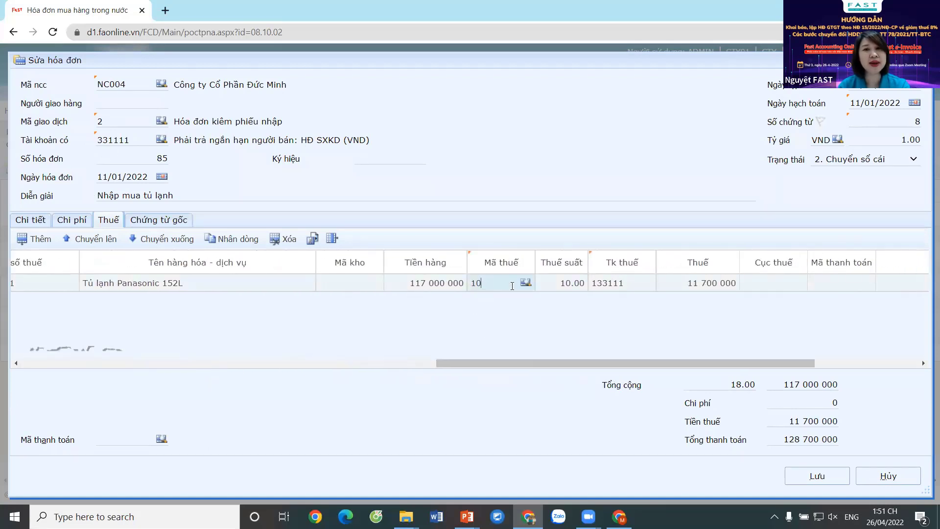
{"action": "key", "text": "Tab"}
{"action": "key", "text": "Tab"}
{"action": "left_click", "coordinate": [509, 287]}
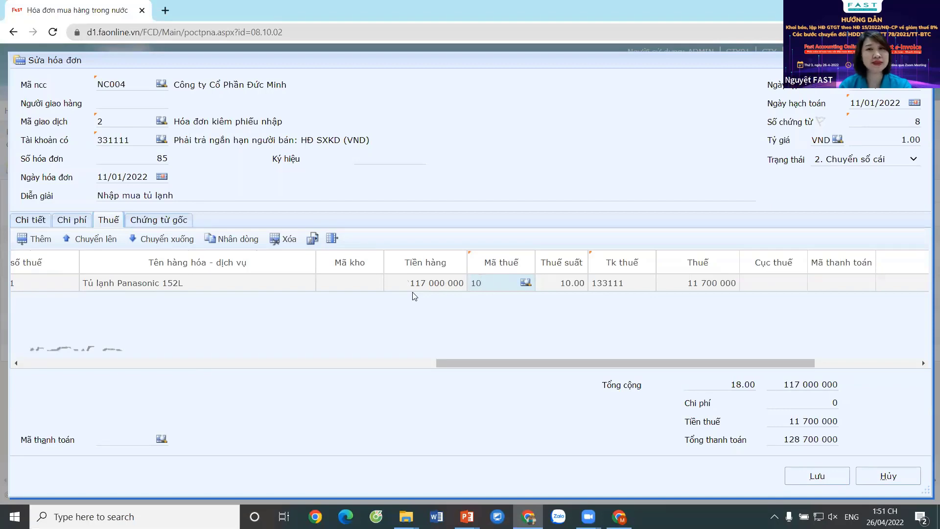
{"action": "left_click", "coordinate": [899, 478]}
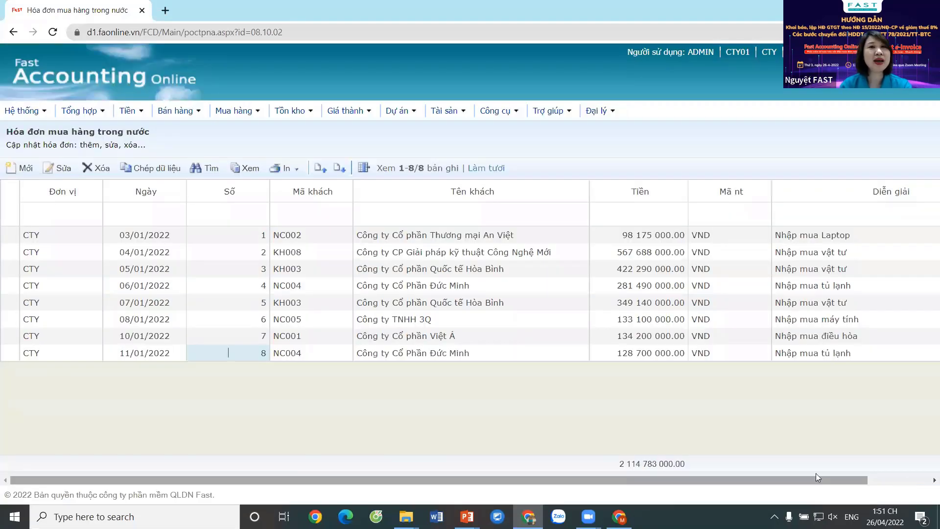
Step: Go back to the accounting main page and review the agenda slide in the PowerPoint slideshow
{"action": "key", "text": "alt+Left"}
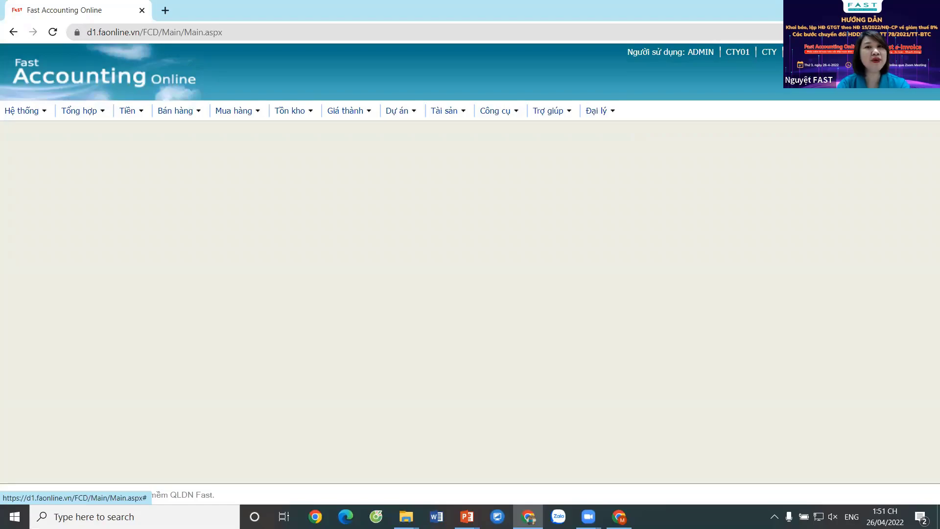
{"action": "key", "text": "alt+Tab"}
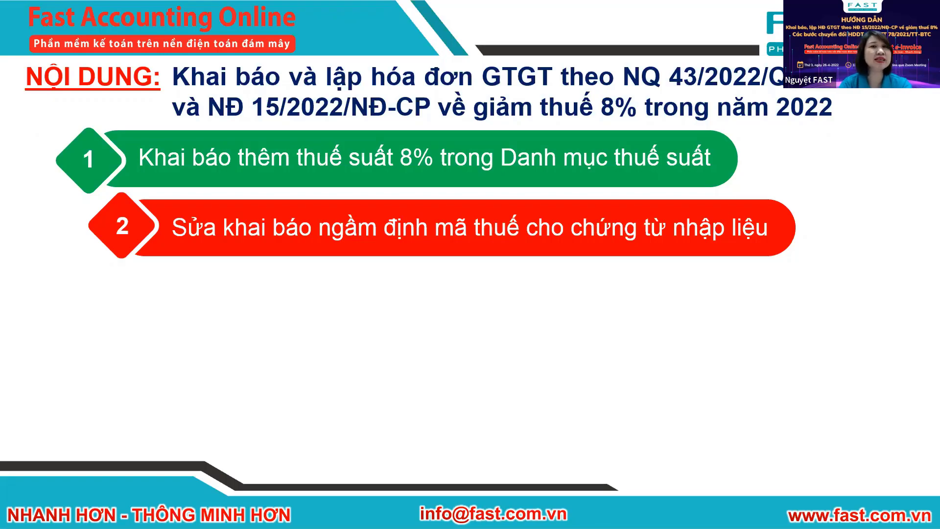
{"action": "key", "text": "alt+Tab"}
Step: List the optional system parameters for all modules at 25 records per page, filtered by names containing "thuế"
{"action": "left_click", "coordinate": [28, 112]}
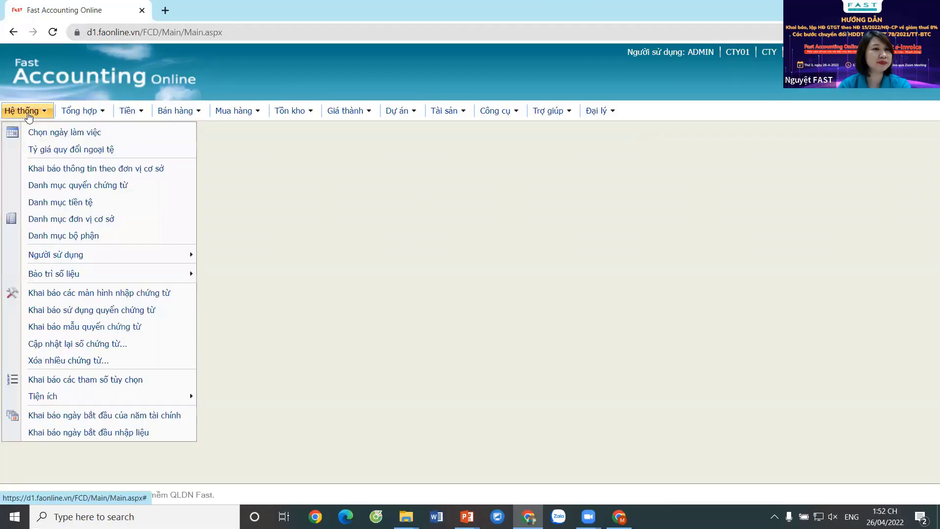
{"action": "left_click", "coordinate": [54, 386]}
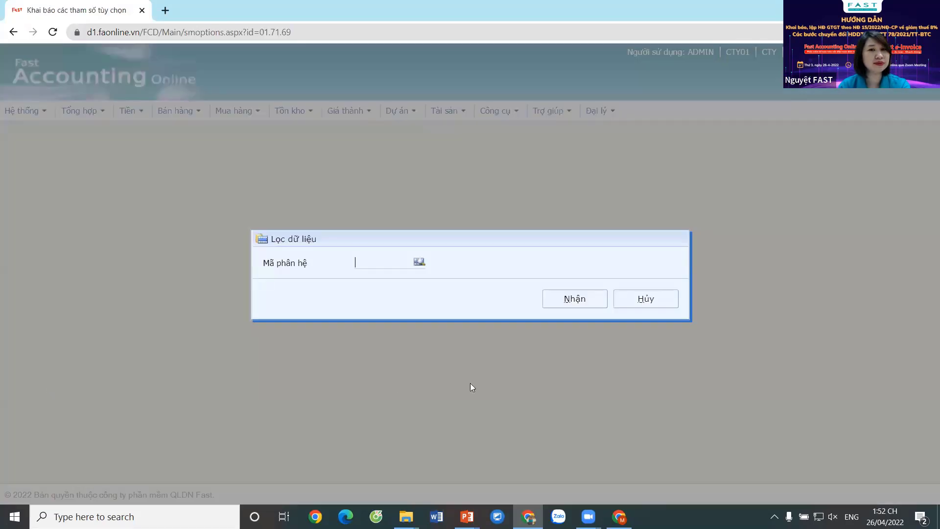
{"action": "left_click", "coordinate": [565, 301]}
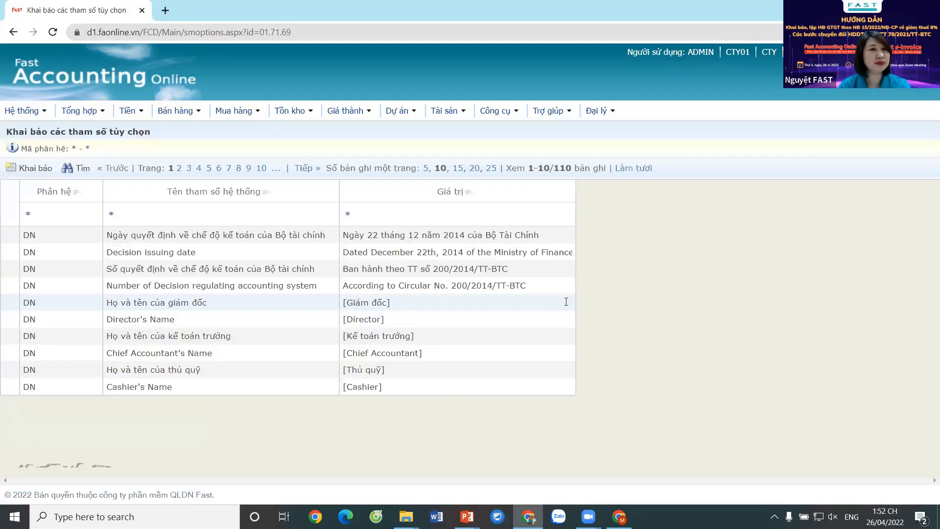
{"action": "left_click", "coordinate": [490, 168]}
{"action": "left_click", "coordinate": [218, 211]}
{"action": "type", "text": "thuế"}
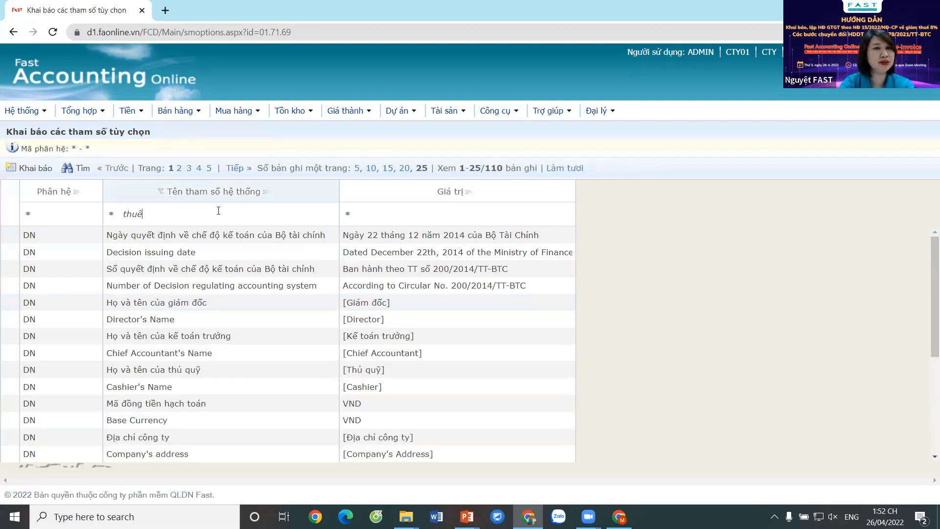
{"action": "key", "text": "Return"}
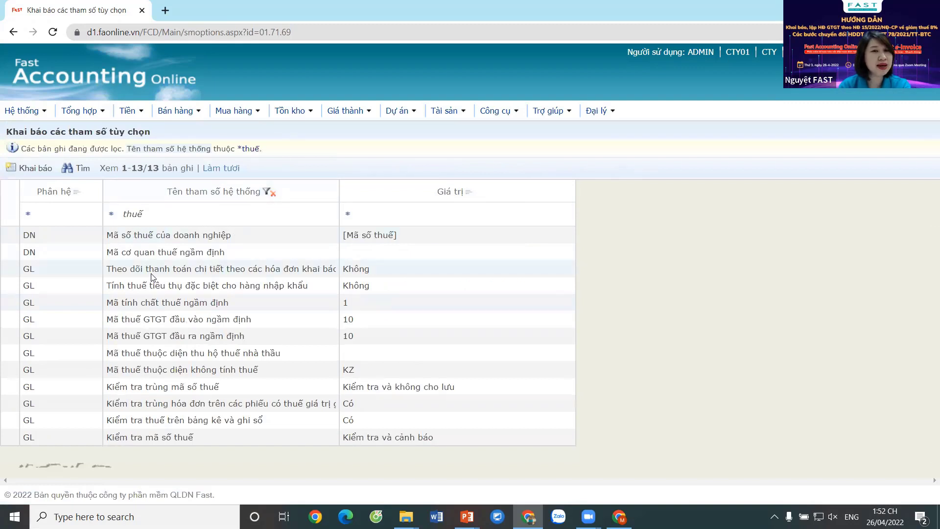
Step: Examine the default input and output VAT code parameters and their values
{"action": "triple_click", "coordinate": [148, 319]}
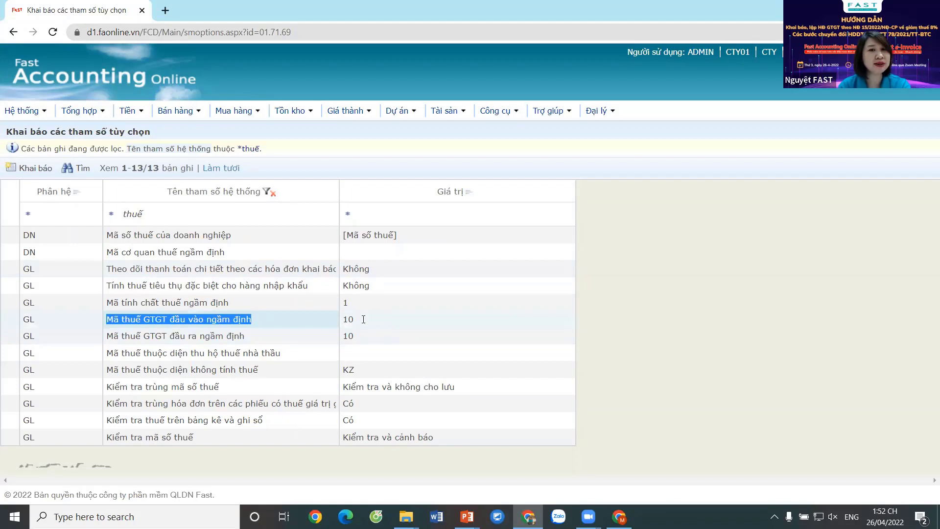
{"action": "double_click", "coordinate": [367, 319]}
{"action": "left_click", "coordinate": [127, 334]}
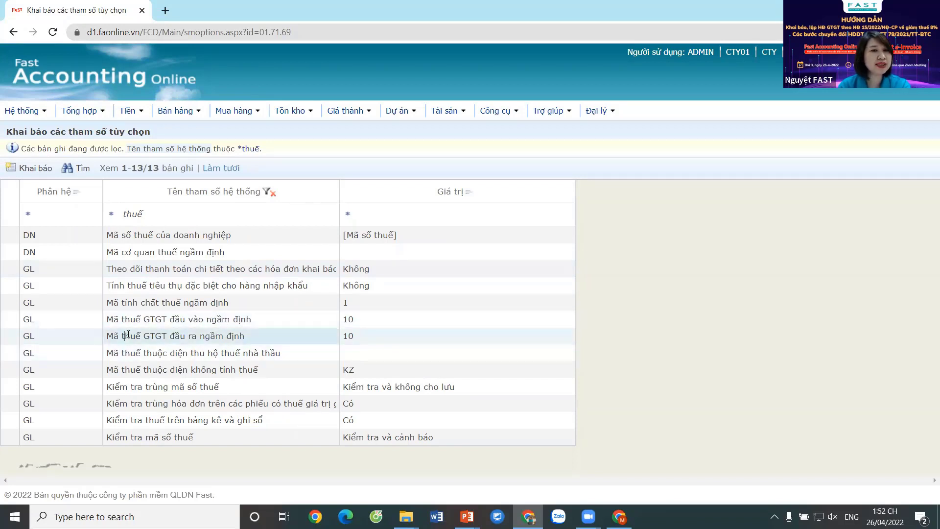
{"action": "triple_click", "coordinate": [128, 334]}
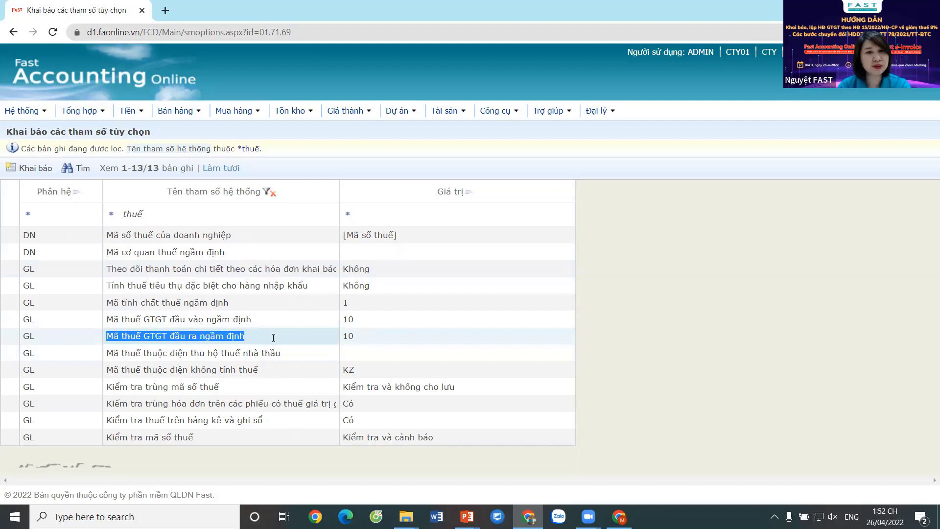
{"action": "double_click", "coordinate": [366, 335]}
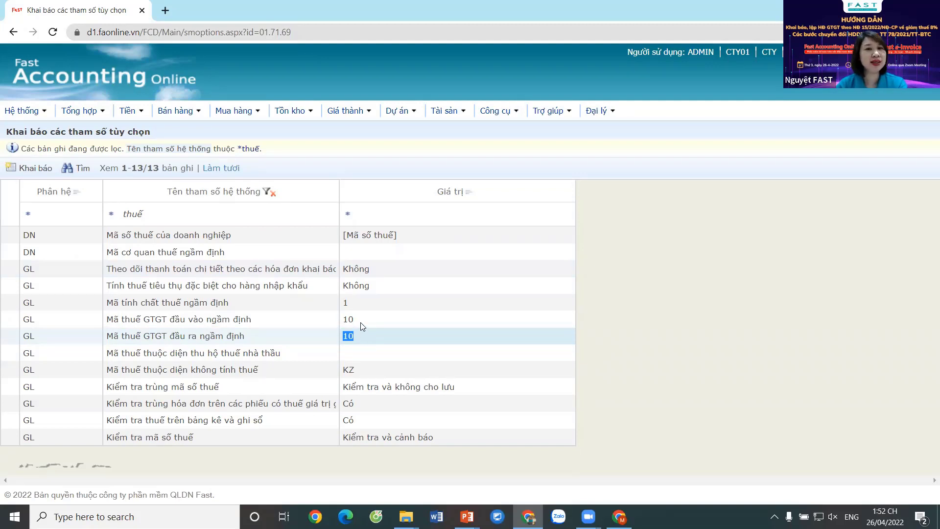
Step: Set the default input VAT code parameter (Mã thuế GTGT đầu vào ngầm định) to 08 and save it
{"action": "left_click", "coordinate": [30, 168]}
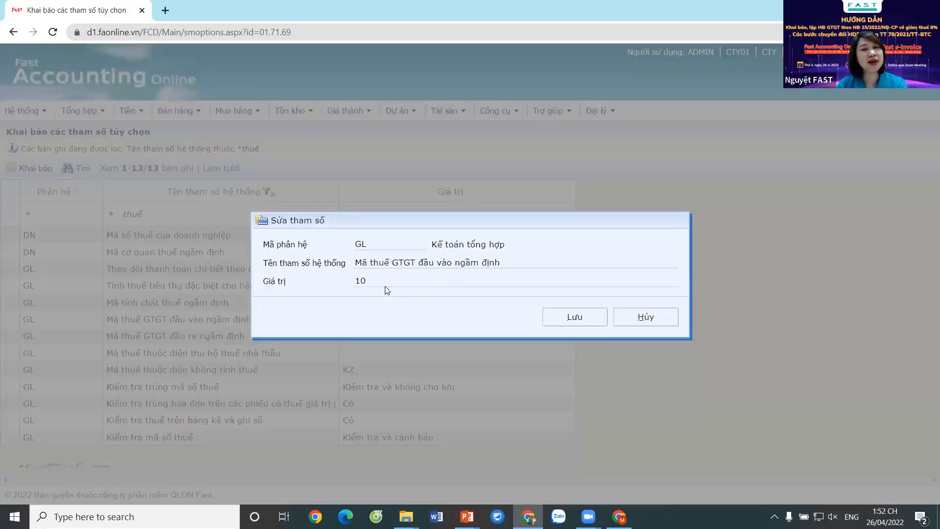
{"action": "left_click", "coordinate": [624, 315]}
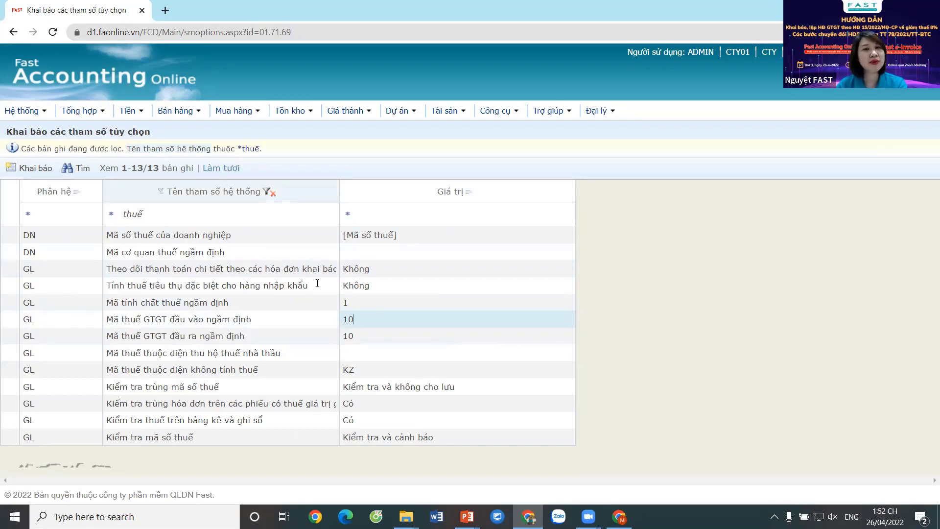
{"action": "left_click", "coordinate": [29, 169]}
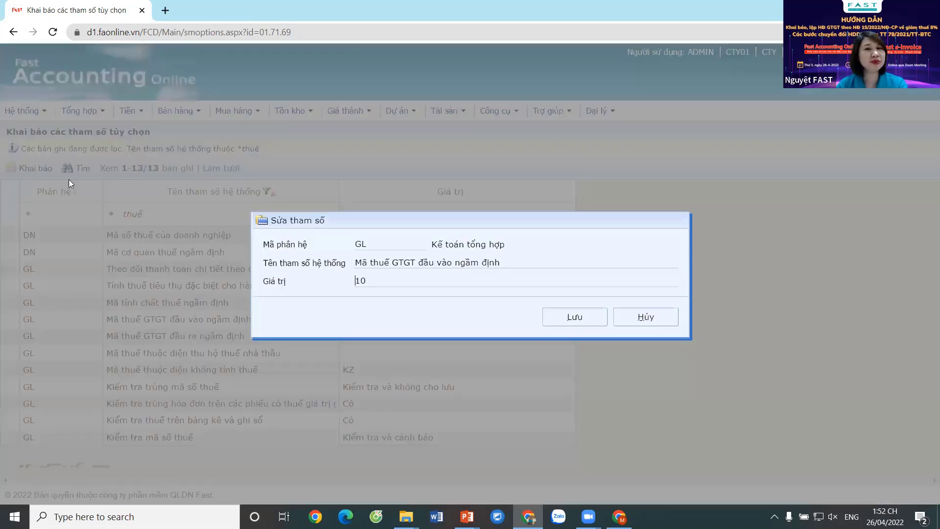
{"action": "left_click_drag", "start_coordinate": [380, 277], "coordinate": [302, 275]}
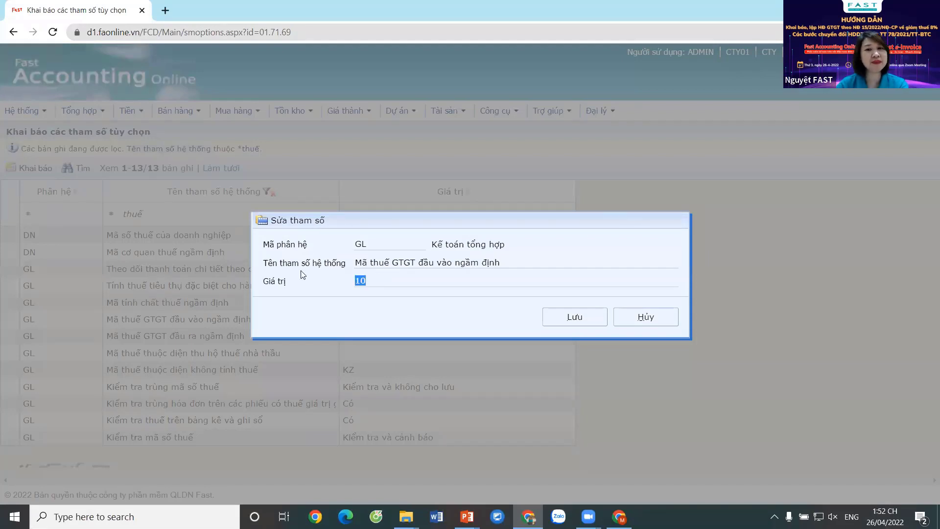
{"action": "type", "text": "08"}
{"action": "key", "text": "Tab"}
{"action": "key", "text": "Return"}
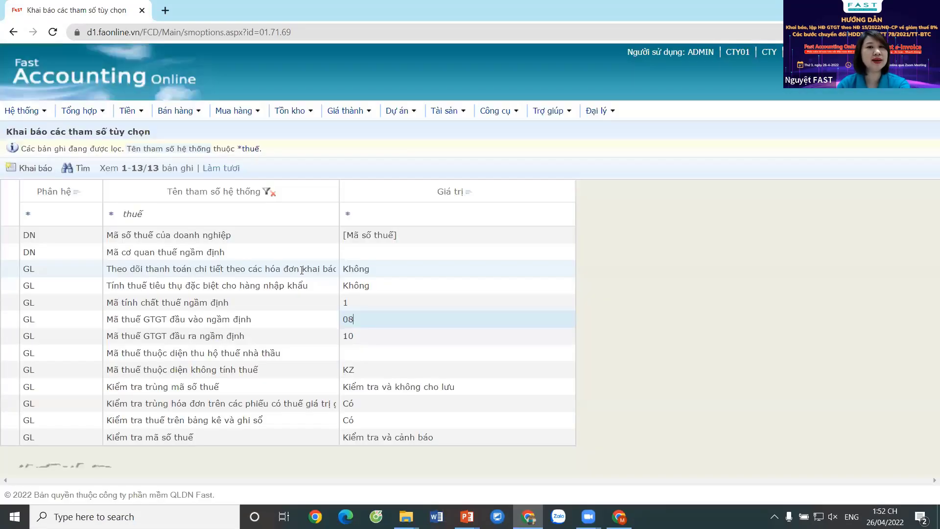
Step: Set the default output VAT code parameter (Mã thuế GTGT đầu ra ngầm định) to 08 and save it
{"action": "left_click", "coordinate": [417, 339]}
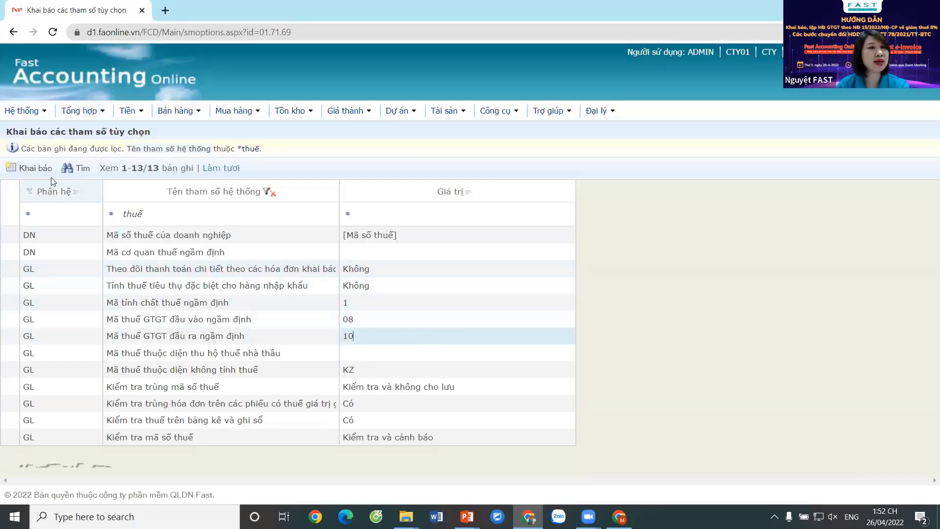
{"action": "left_click", "coordinate": [26, 169]}
{"action": "key", "text": "BackSpace"}
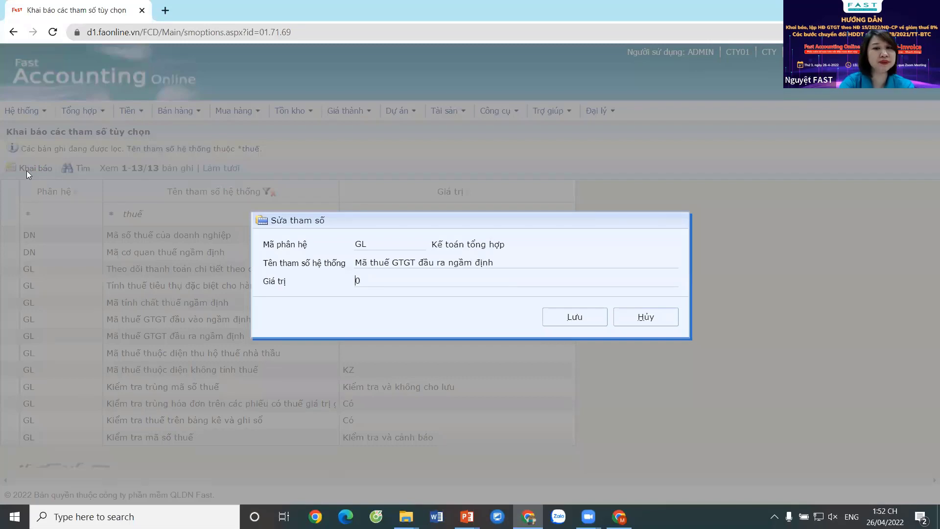
{"action": "type", "text": "8"}
{"action": "key", "text": "Tab"}
{"action": "key", "text": "Return"}
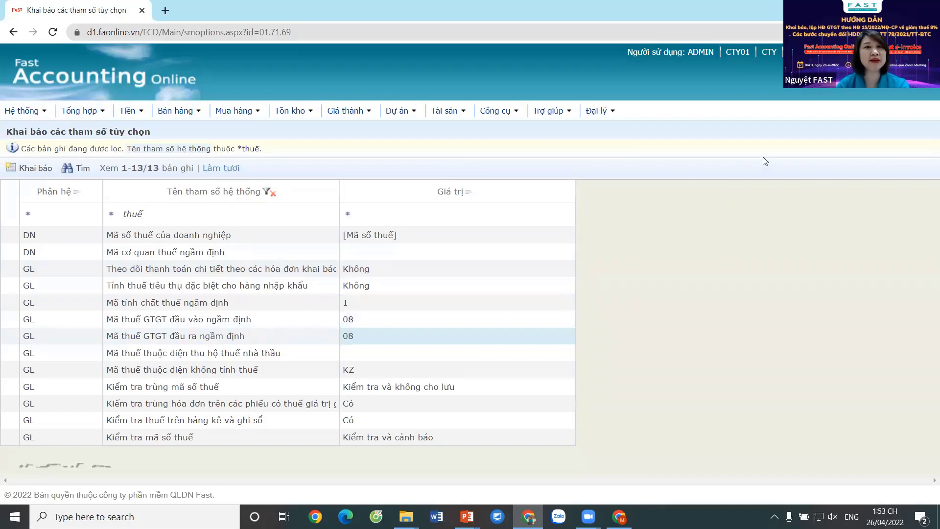
Step: Go back to the accounting main page, review the third agenda item in the PowerPoint slideshow, and return to the accounting site
{"action": "left_click", "coordinate": [103, 73]}
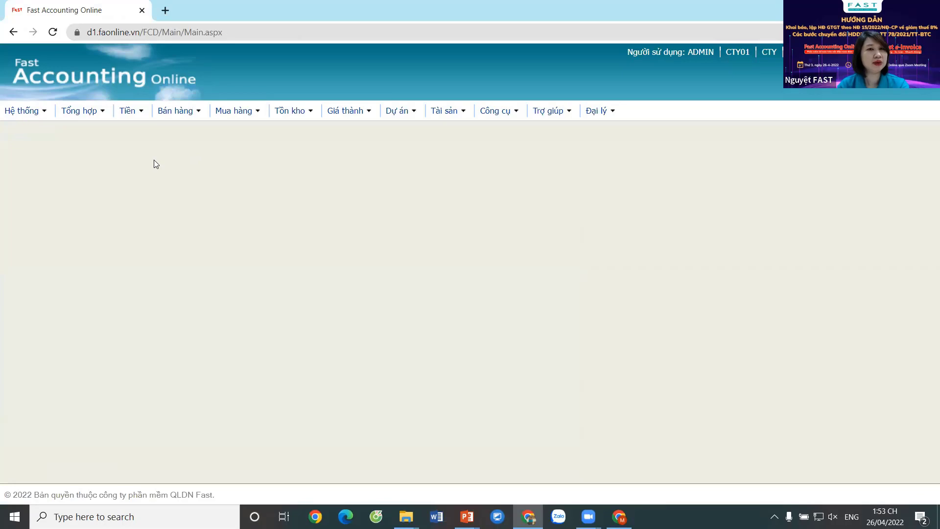
{"action": "key", "text": "alt+Tab"}
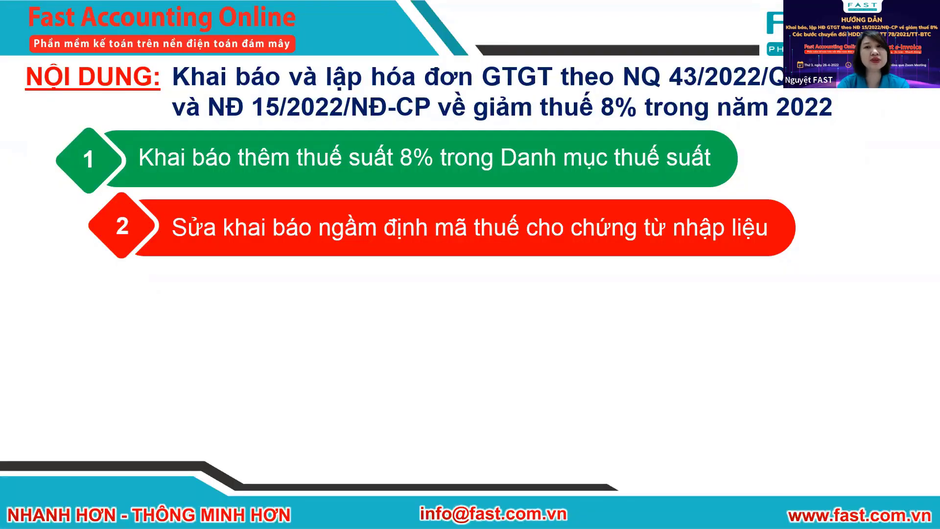
{"action": "key", "text": "Right"}
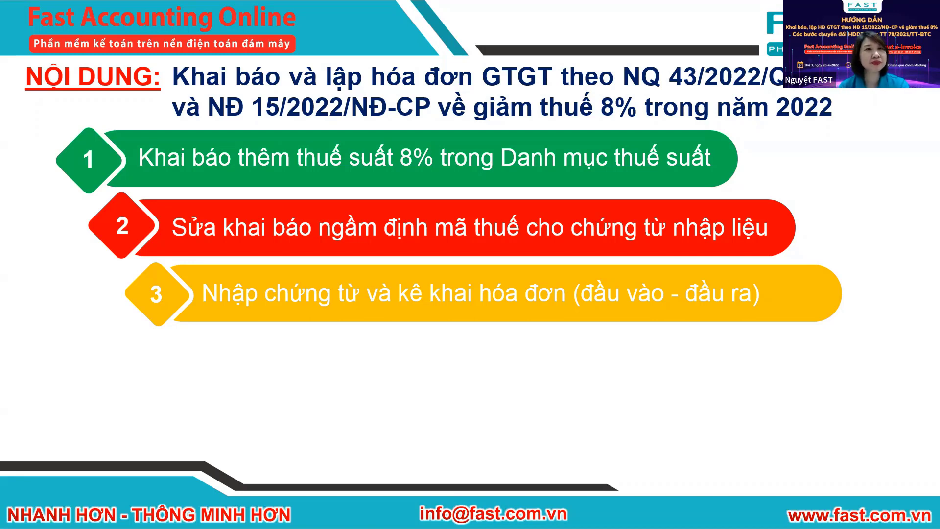
{"action": "key", "text": "alt+Tab"}
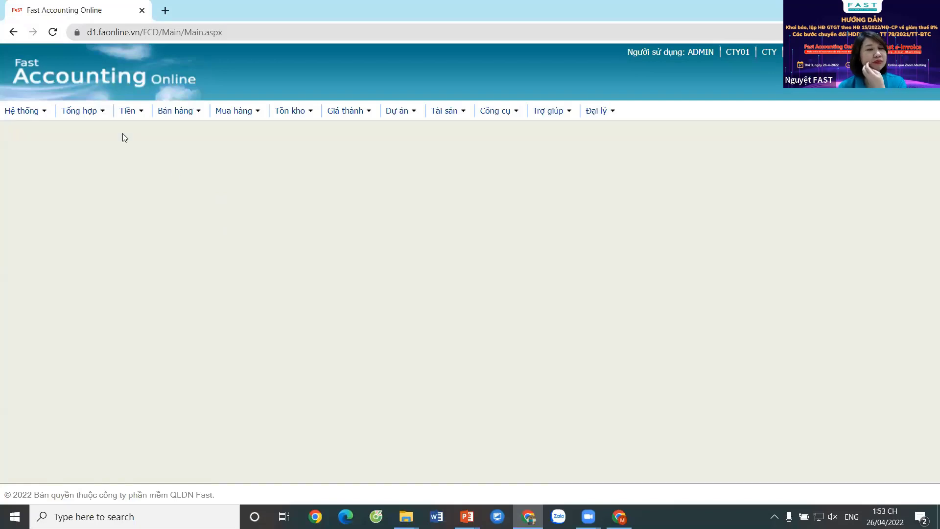
Step: Create a new cash payment voucher (Phiếu chi tiền mặt) for the supplier Công ty Cổ phần Thương mại An Việt
{"action": "left_click", "coordinate": [122, 113]}
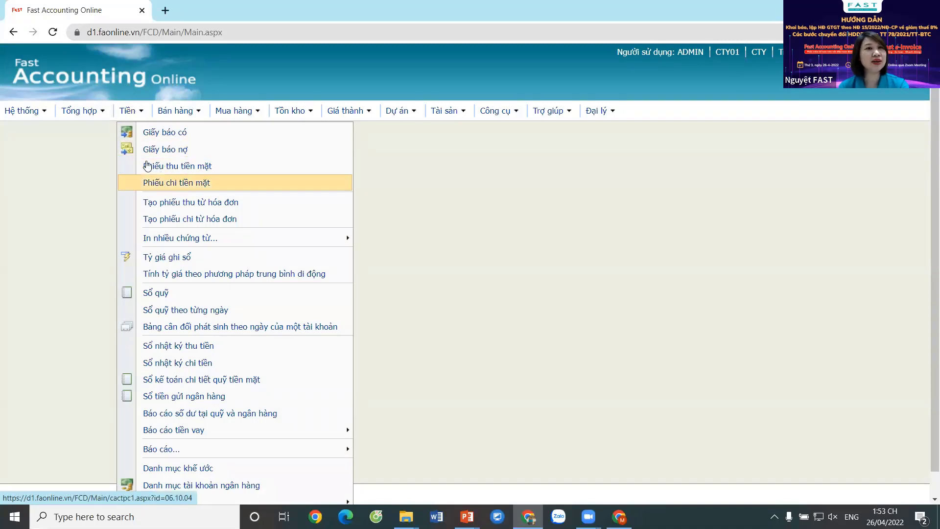
{"action": "left_click", "coordinate": [147, 185]}
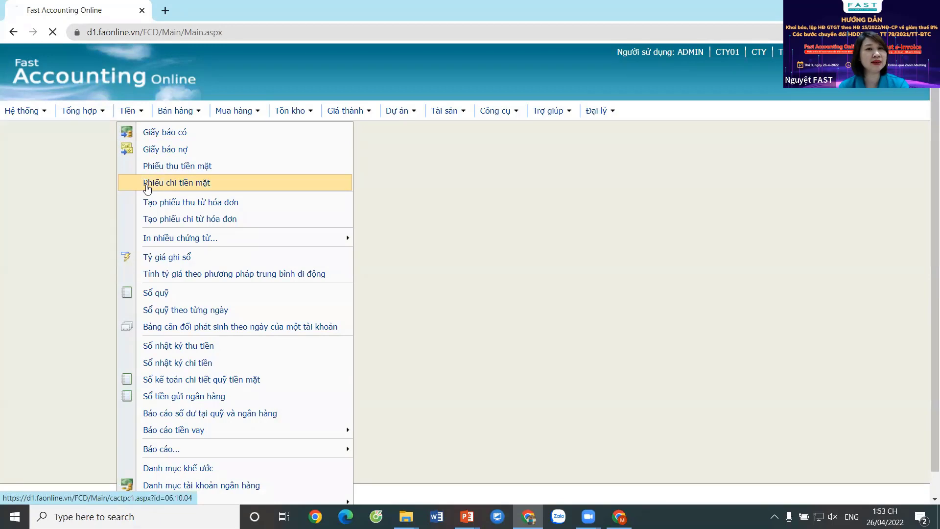
{"action": "left_click", "coordinate": [18, 170]}
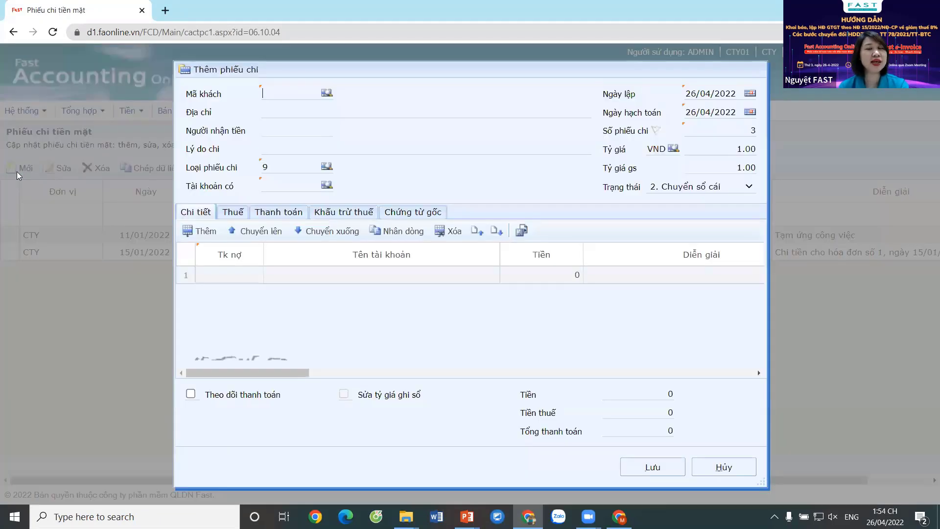
{"action": "type", "text": "nc"}
{"action": "key", "text": "Down"}
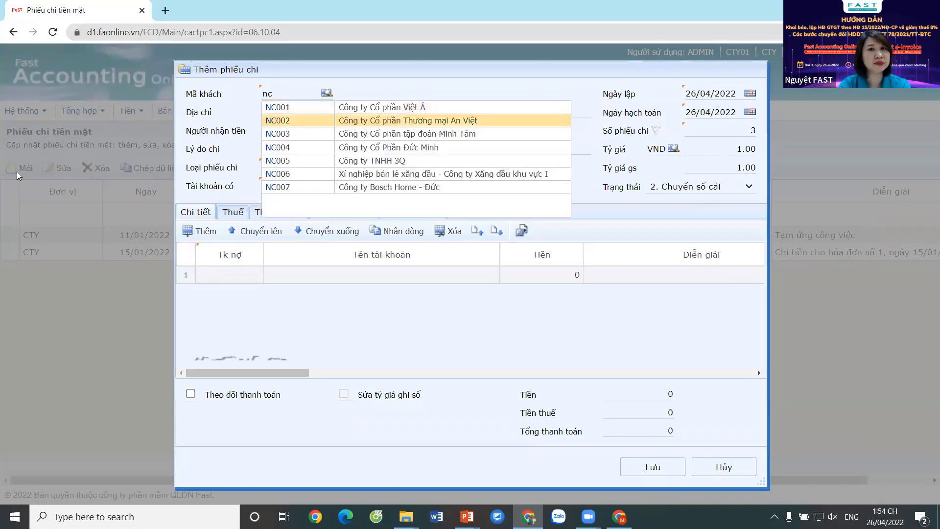
{"action": "key", "text": "Return"}
{"action": "key", "text": "Tab"}
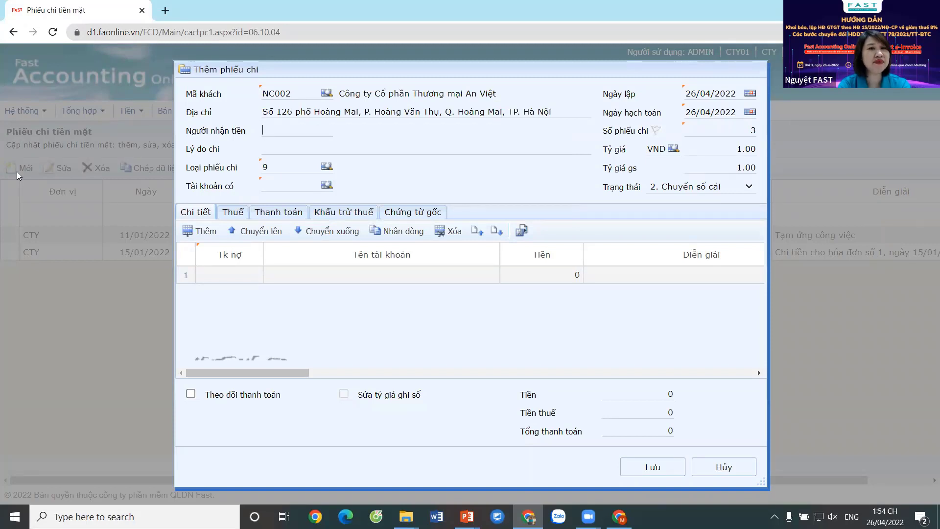
Step: Enter the payment reason "Chi tiền thanh toán cước dịch vụ tháng 3/2022" on the voucher
{"action": "type", "text": "C"}
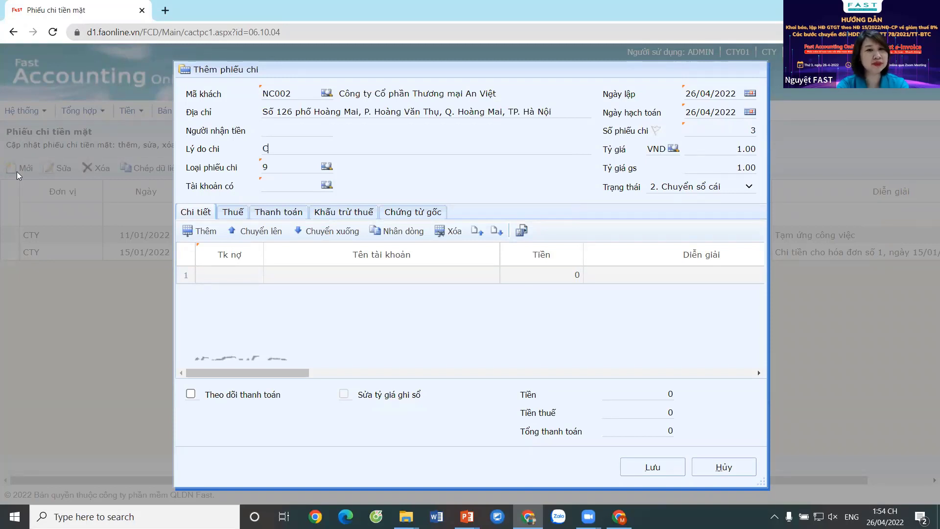
{"action": "type", "text": "hi tiền th"}
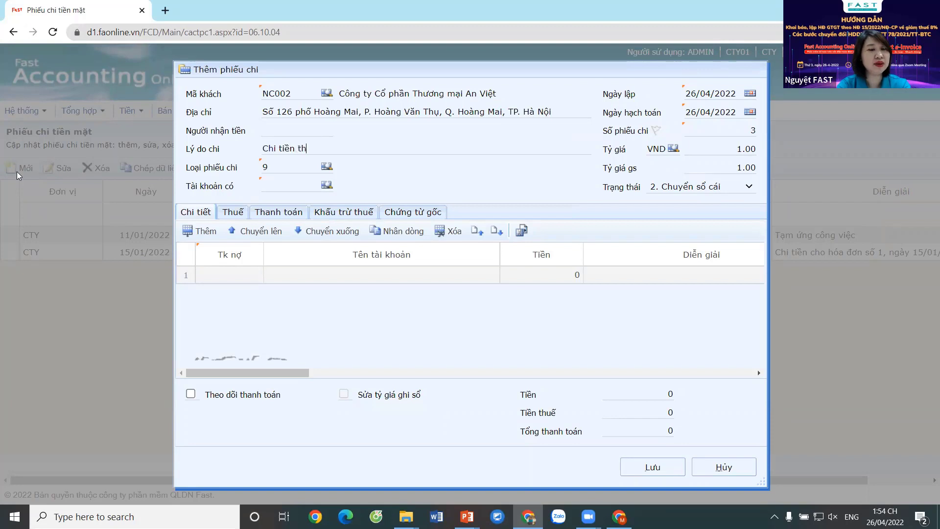
{"action": "type", "text": "ành toán"}
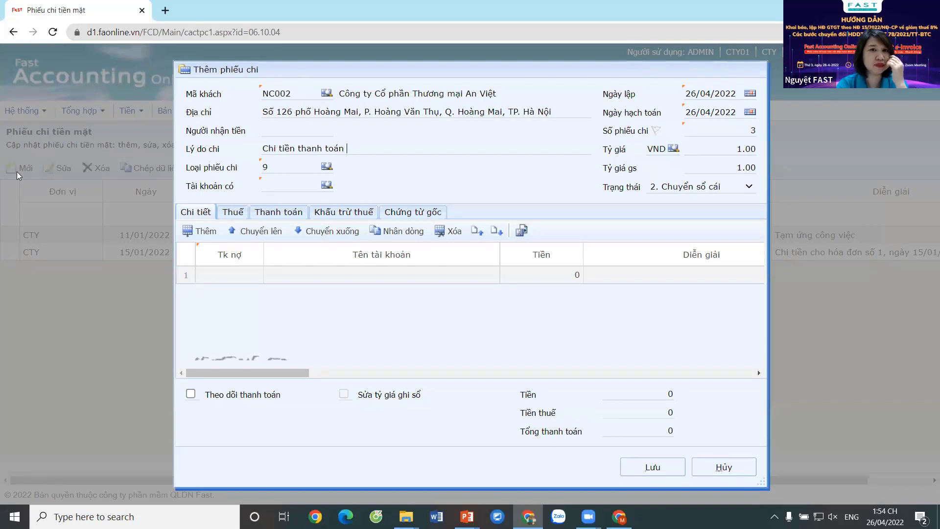
{"action": "type", "text": "cước dịch vụ"}
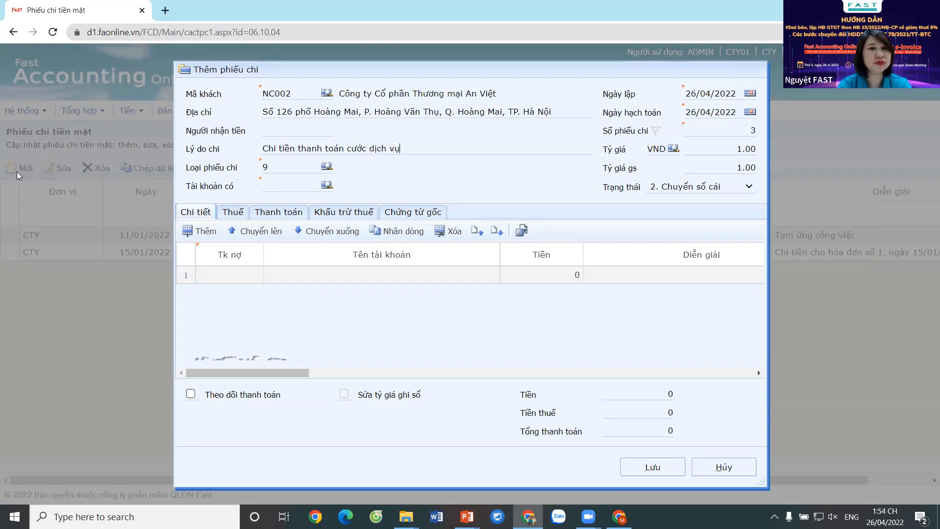
{"action": "type", "text": " tháng"}
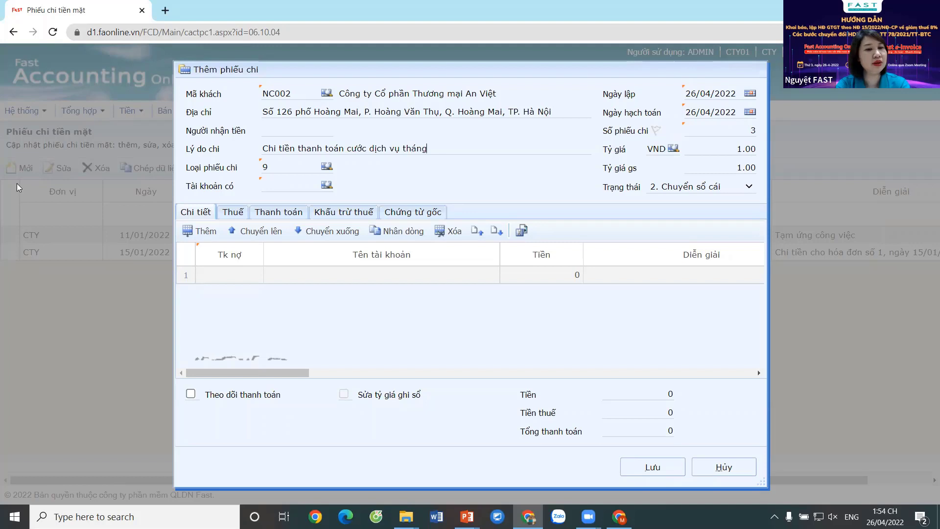
{"action": "type", "text": " 3/2022"}
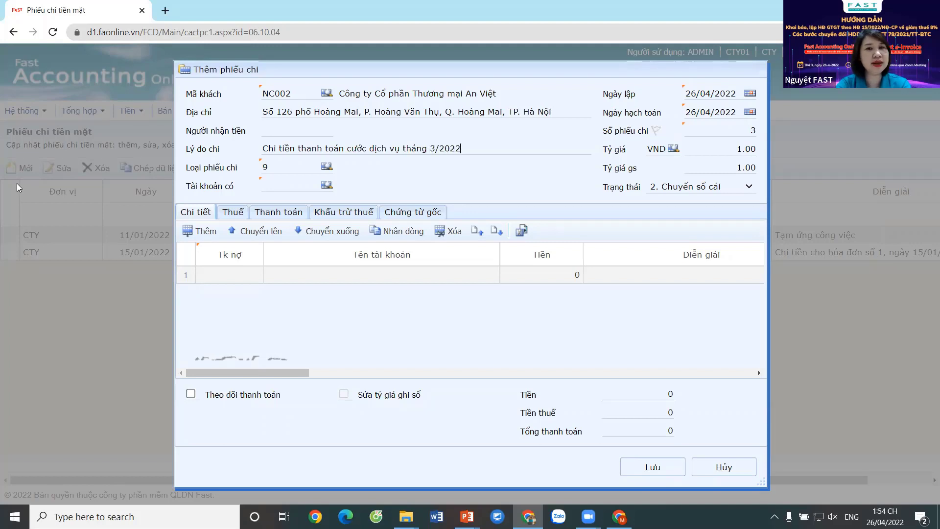
Step: Set the voucher's credit account to 1111 and its issue date to 26/03/2022
{"action": "key", "text": "Tab"}
{"action": "key", "text": "Tab"}
{"action": "type", "text": "1111"}
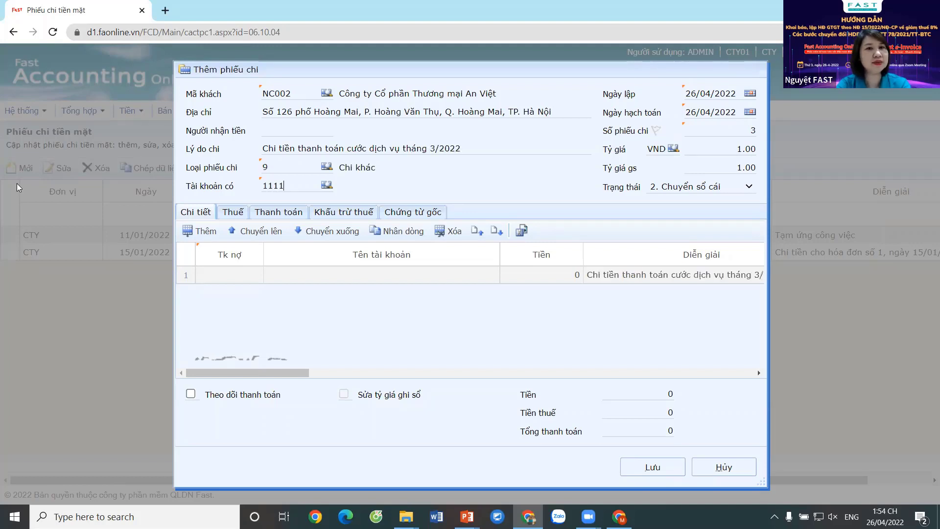
{"action": "key", "text": "Tab"}
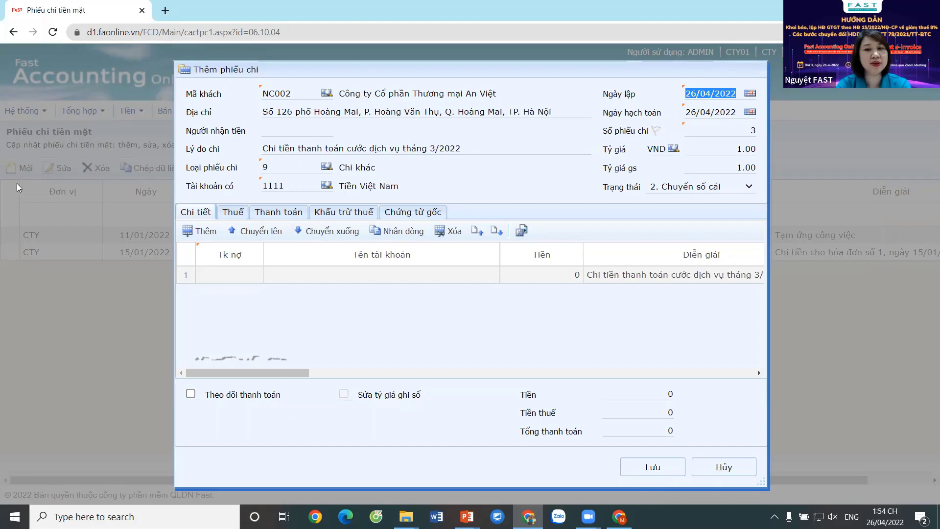
{"action": "key", "text": "Home"}
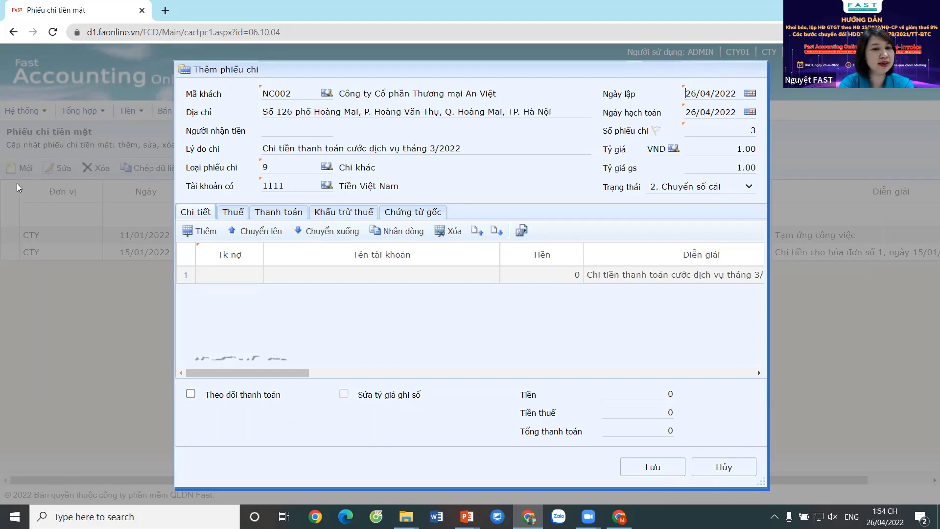
{"action": "type", "text": "3"}
{"action": "key", "text": "Tab"}
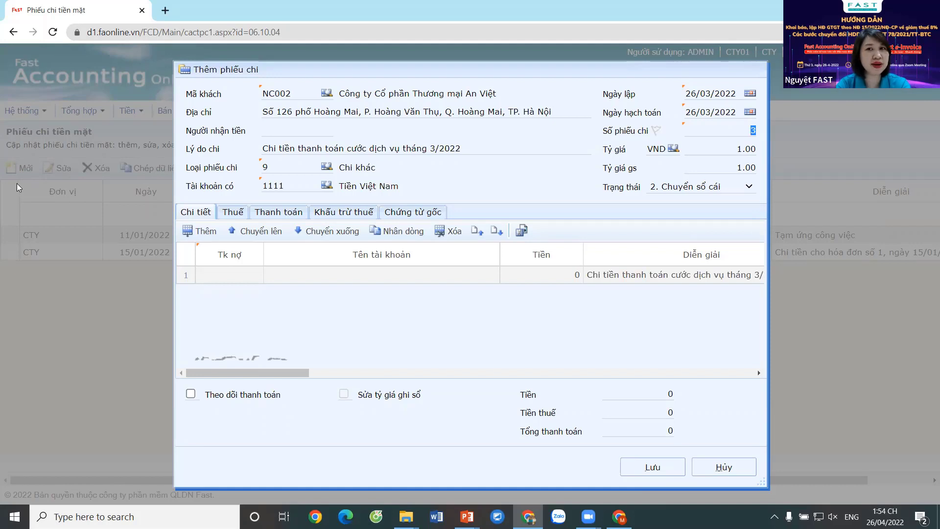
Step: Fill in the first detail line with debit account 6427 and an amount of 5 000 000
{"action": "key", "text": "Tab"}
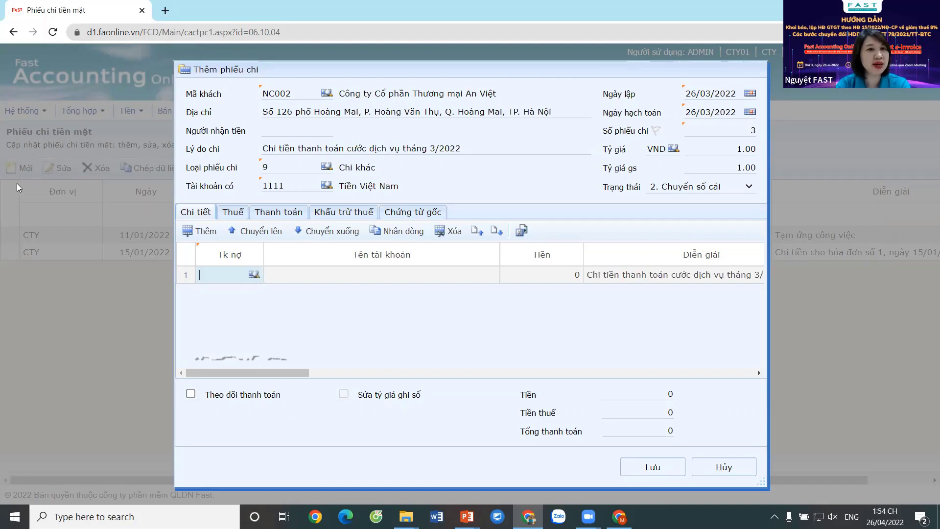
{"action": "type", "text": "6421"}
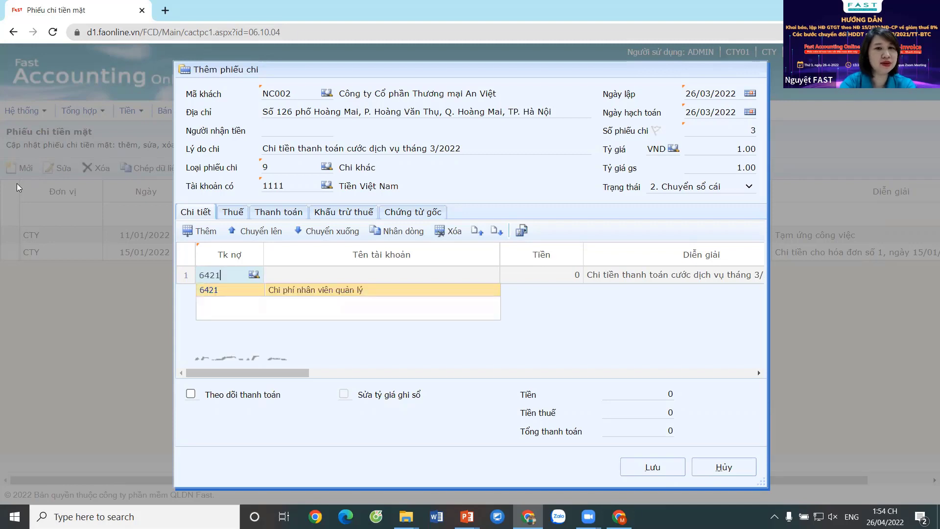
{"action": "key", "text": "BackSpace"}
{"action": "type", "text": "7"}
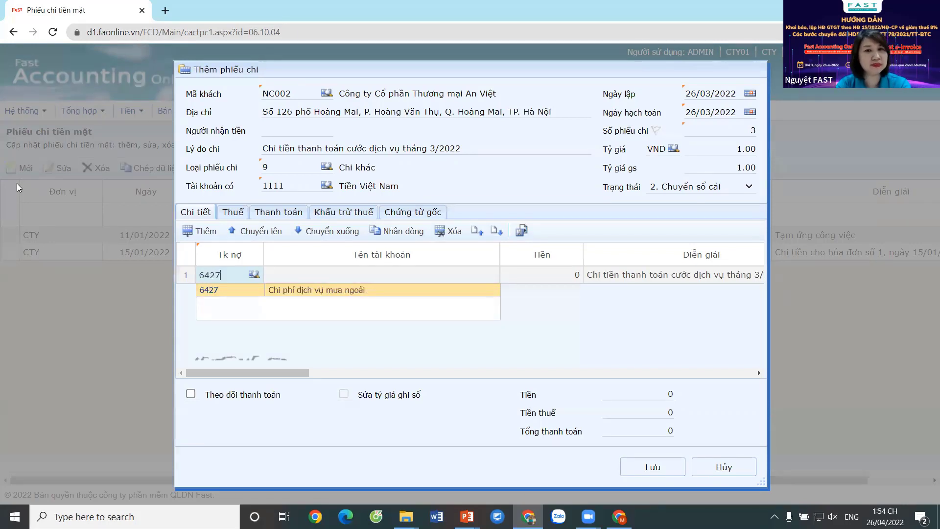
{"action": "key", "text": "Tab"}
{"action": "type", "text": "500000"}
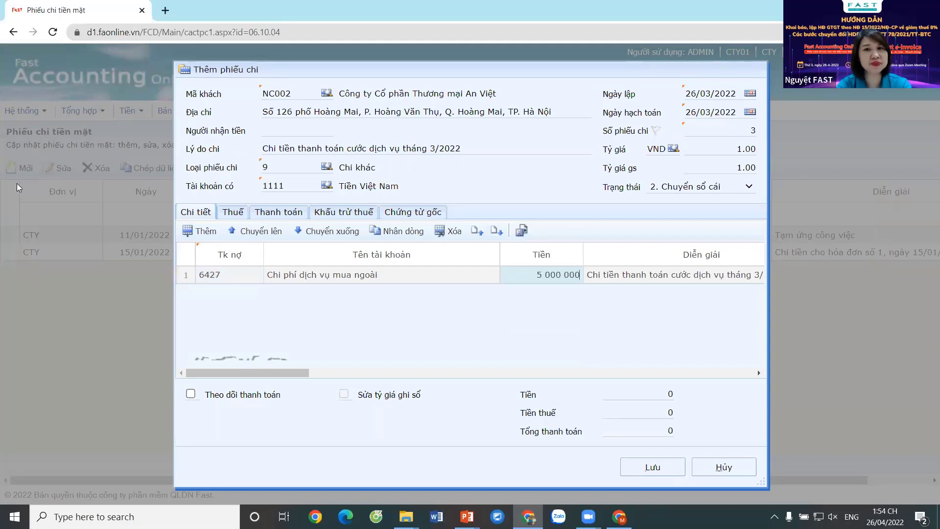
{"action": "type", "text": "0"}
{"action": "key", "text": "Tab"}
{"action": "key", "text": "Tab"}
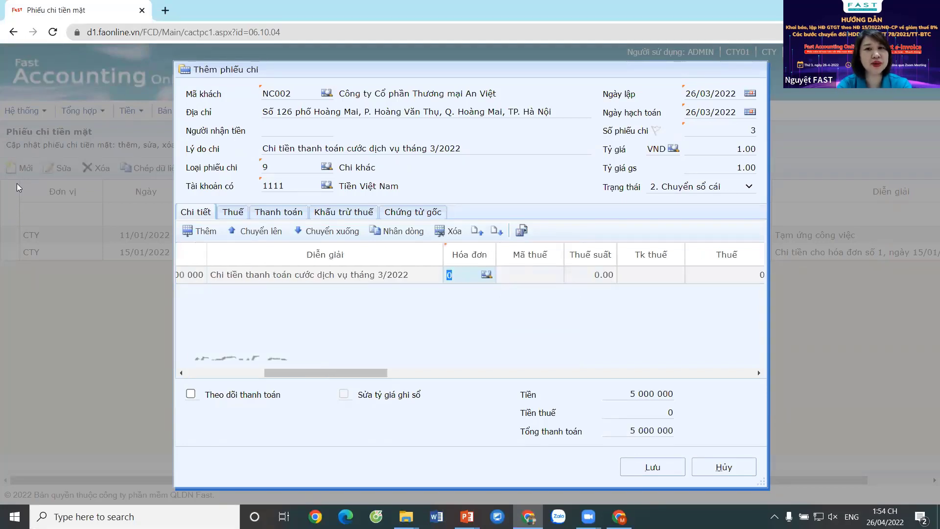
Step: Set the detail line's invoice type (Hóa đơn) to 1 and accept the default tax code and tax account
{"action": "type", "text": "1"}
{"action": "key", "text": "Tab"}
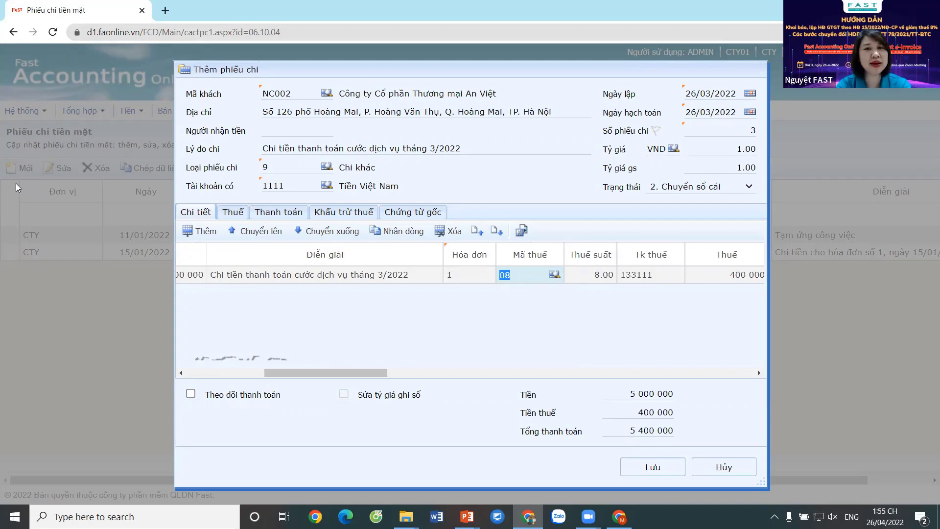
{"action": "key", "text": "Tab"}
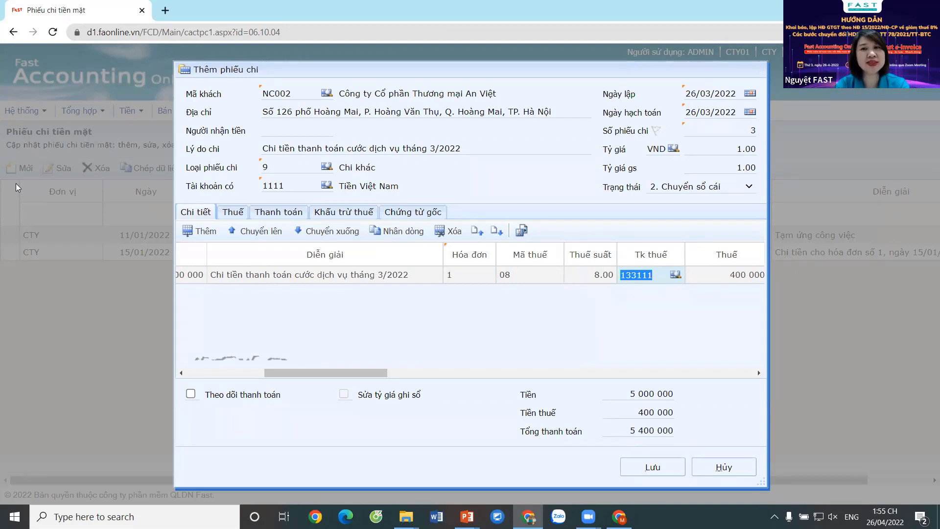
{"action": "key", "text": "Tab"}
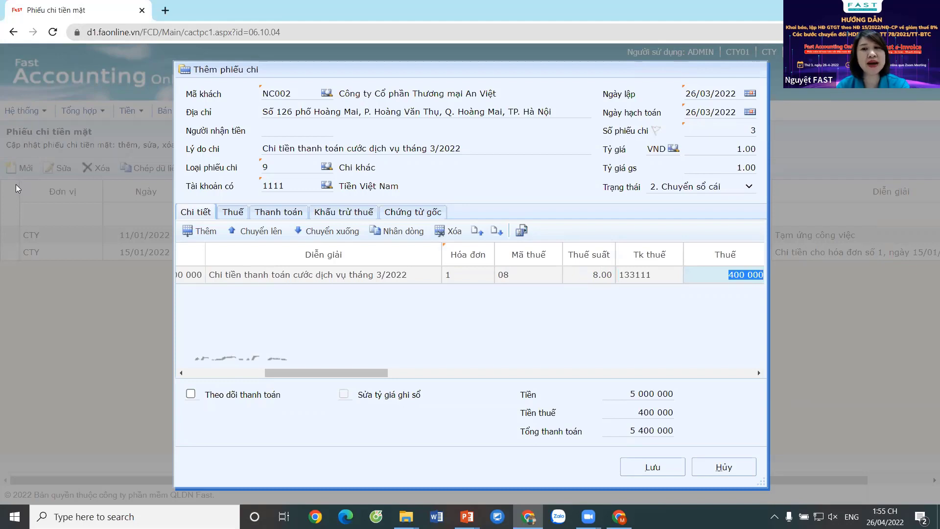
Step: Keep the detail line's default tax values and set its invoice number to 15 and invoice date to 26/04/2022
{"action": "key", "text": "Tab"}
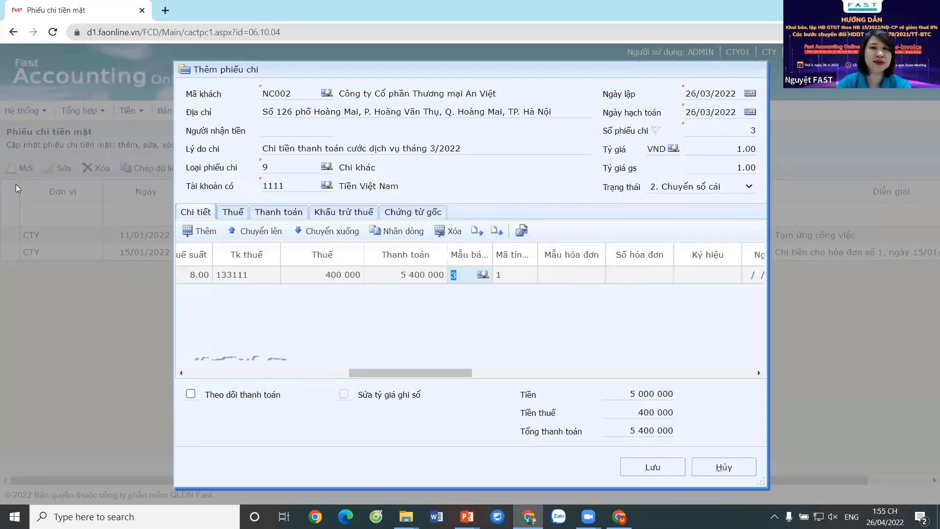
{"action": "key", "text": "Tab"}
{"action": "key", "text": "Tab"}
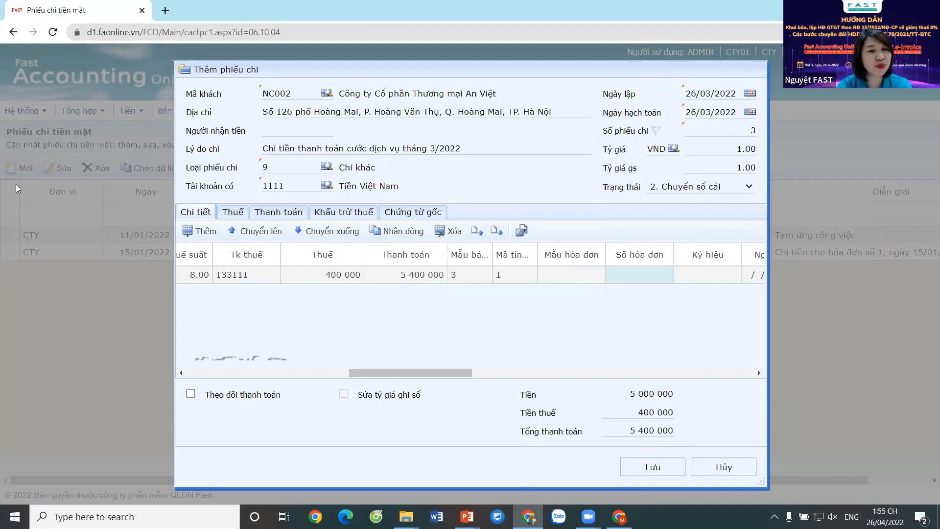
{"action": "type", "text": "1"}
{"action": "key", "text": "Tab"}
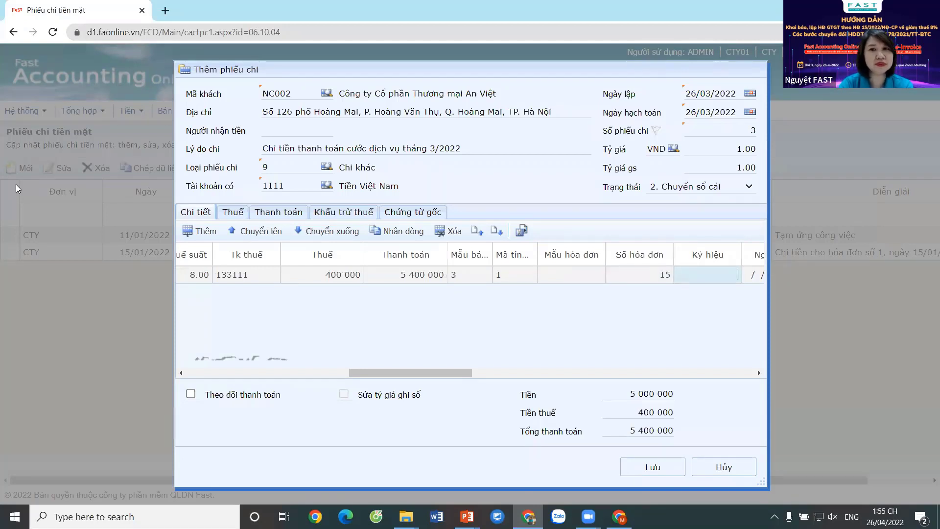
{"action": "key", "text": "Tab"}
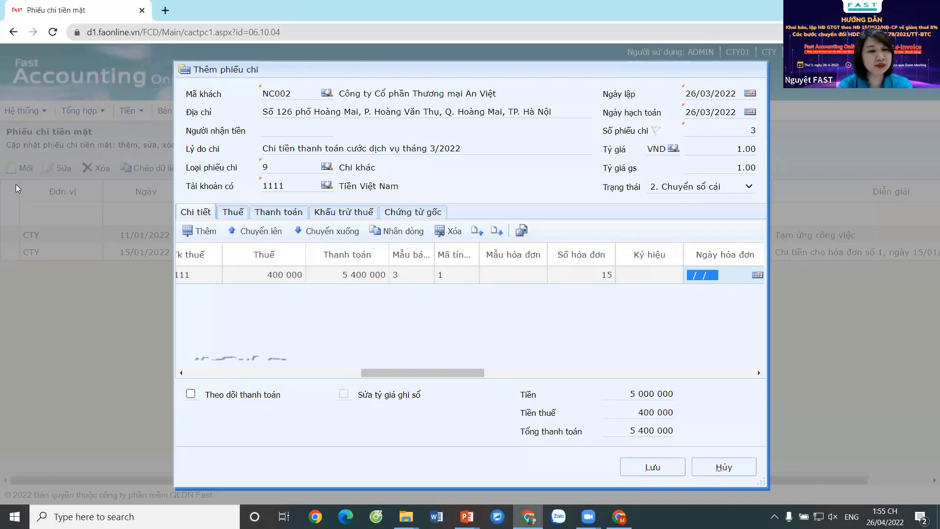
{"action": "type", "text": "26/04/2022"}
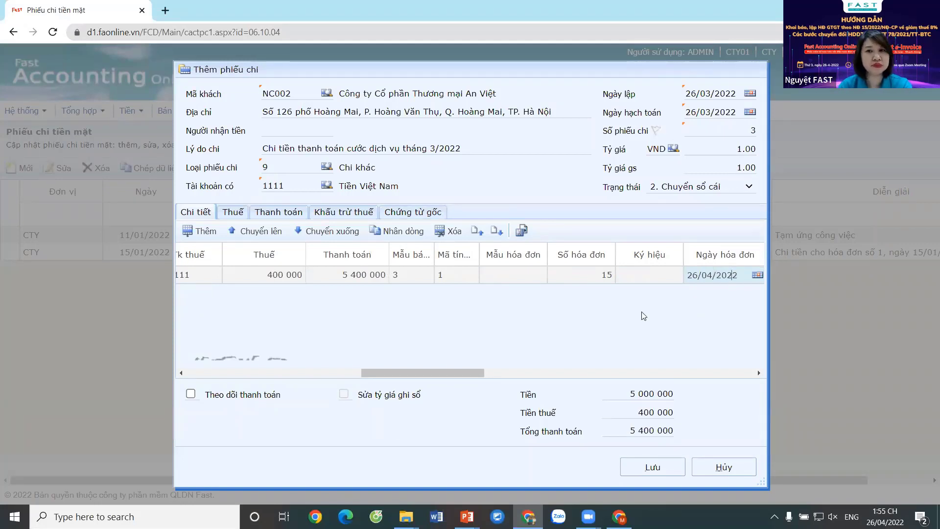
Step: Set the detail line's invoice symbol (Ký hiệu) to AA, save the cash payment voucher and select it in the voucher list
{"action": "left_click", "coordinate": [639, 279]}
{"action": "type", "text": "Â"}
{"action": "key", "text": "Tab"}
{"action": "left_click", "coordinate": [639, 278]}
{"action": "type", "text": "AA"}
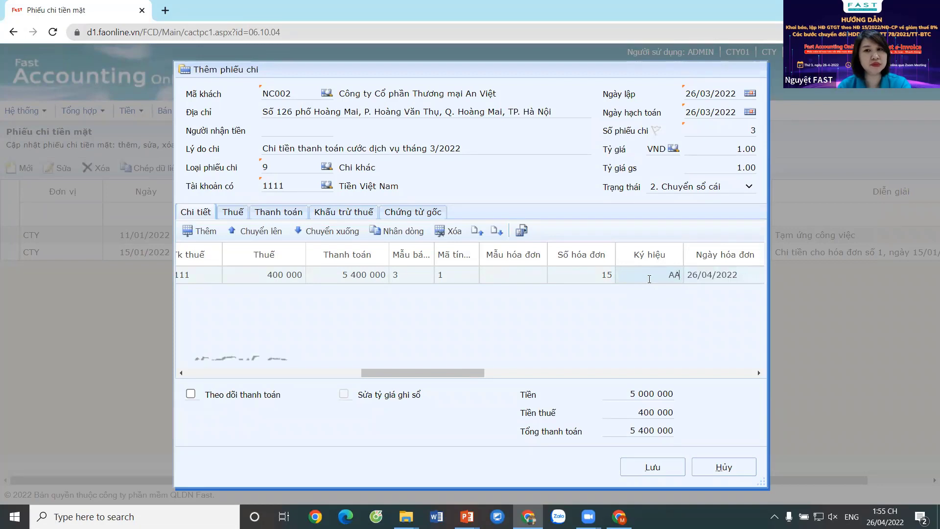
{"action": "key", "text": "Tab"}
{"action": "key", "text": "Tab"}
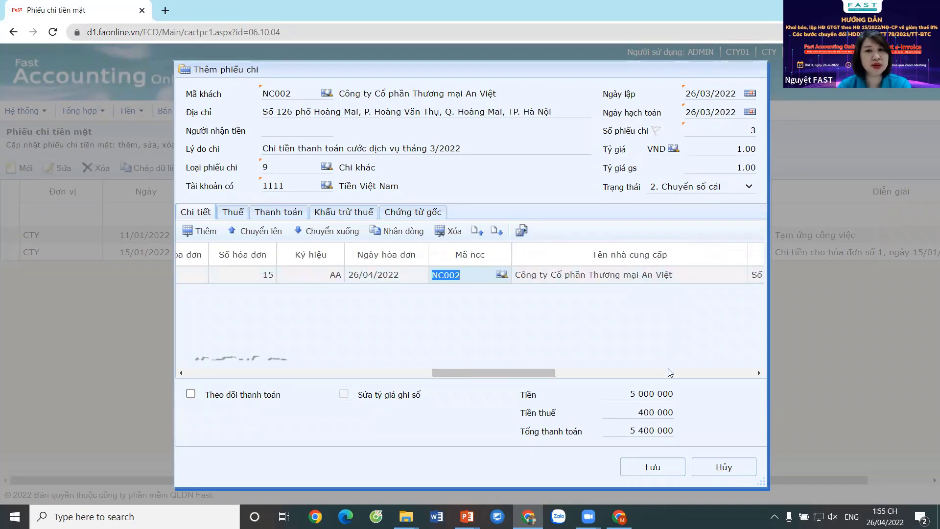
{"action": "left_click", "coordinate": [659, 457]}
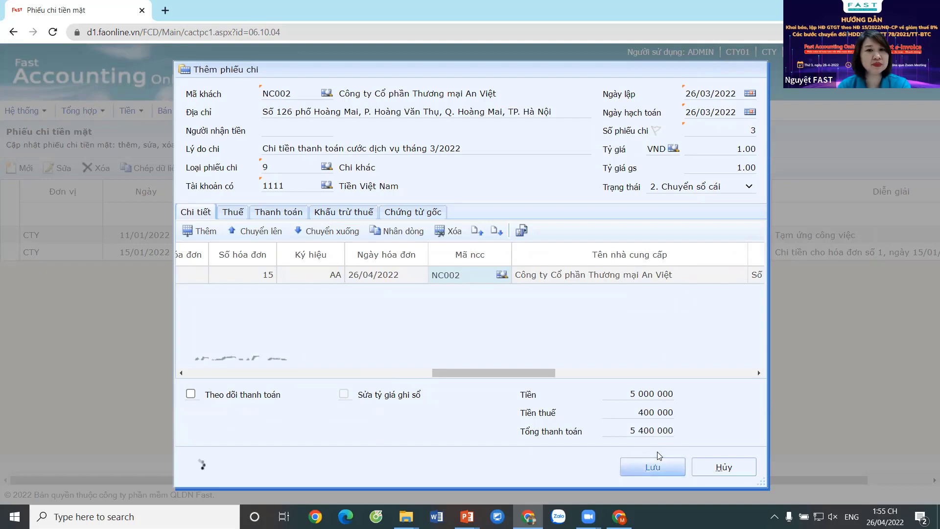
{"action": "key", "text": "Escape"}
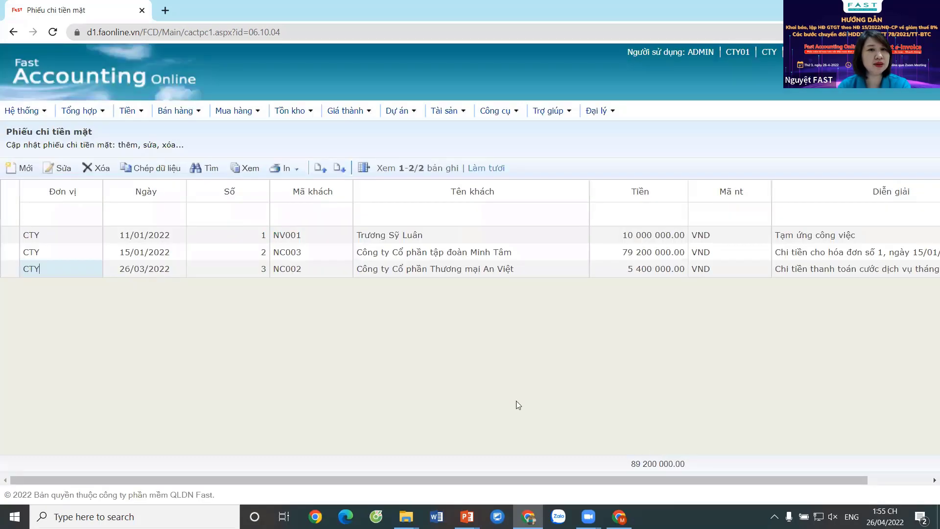
{"action": "left_click", "coordinate": [231, 267]}
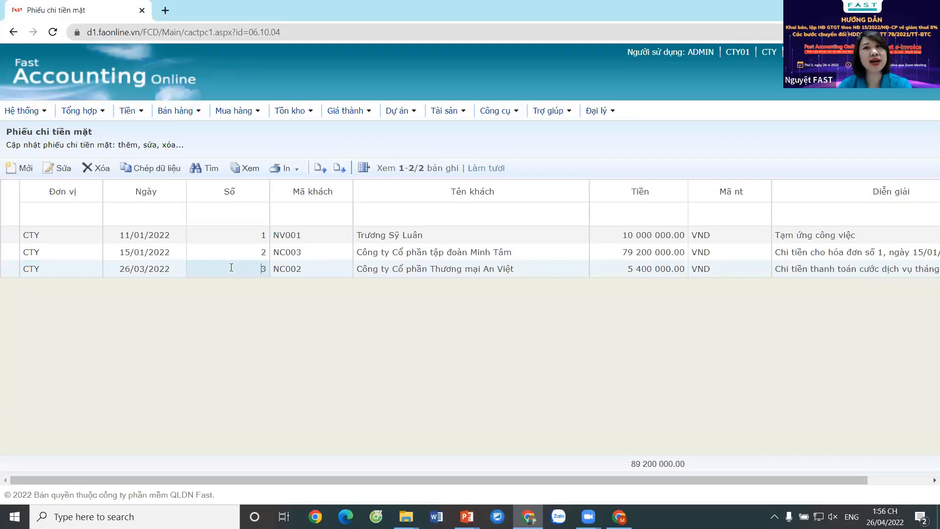
Step: Start a new service invoice (Hóa đơn dịch vụ) for the customer Công ty Cổ phần Mạng trực tuyến Meta
{"action": "left_click", "coordinate": [176, 119]}
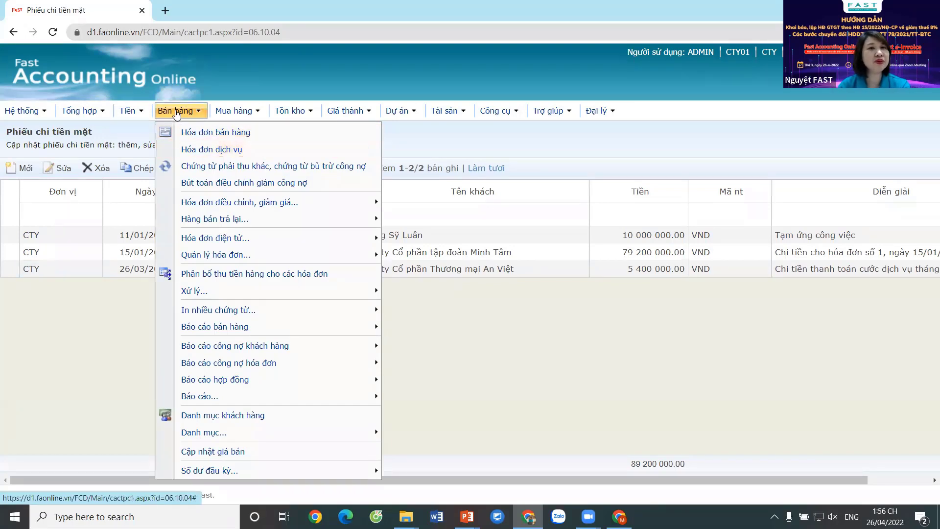
{"action": "left_click", "coordinate": [195, 150]}
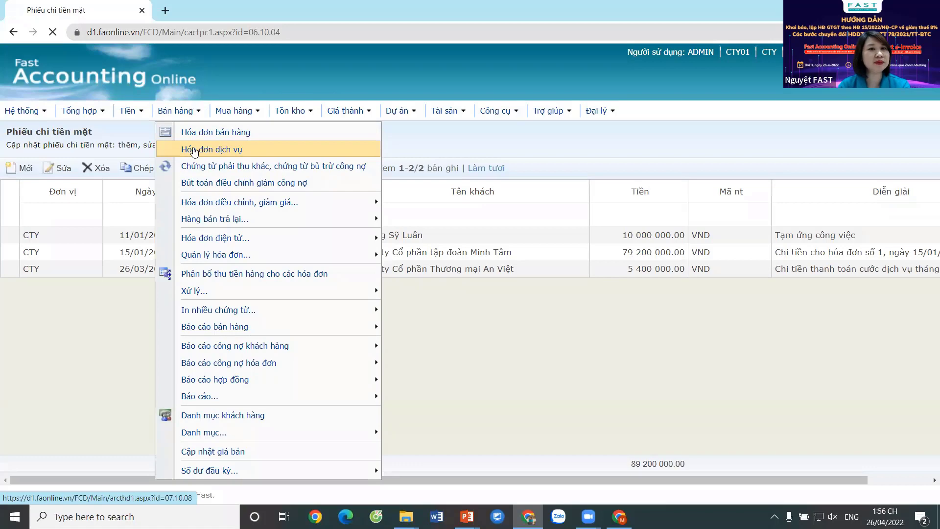
{"action": "left_click", "coordinate": [19, 168]}
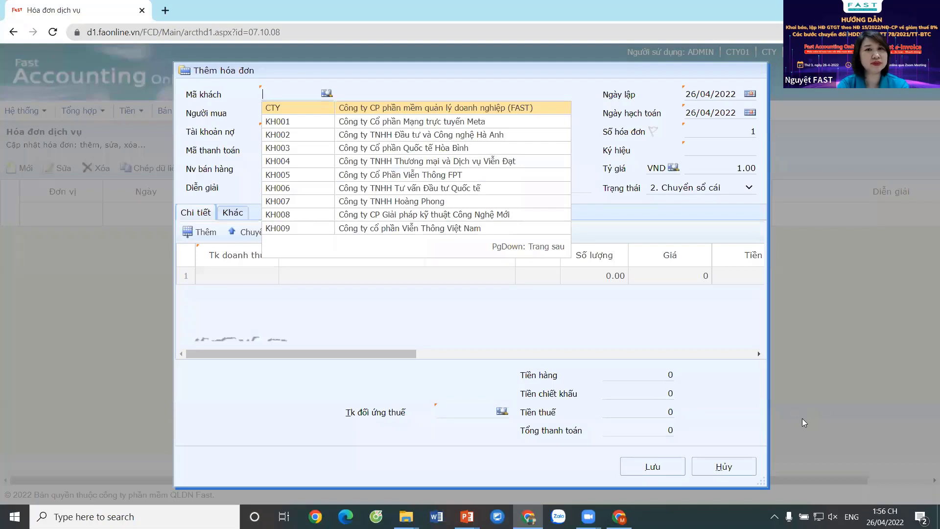
{"action": "key", "text": "Down"}
{"action": "key", "text": "Return"}
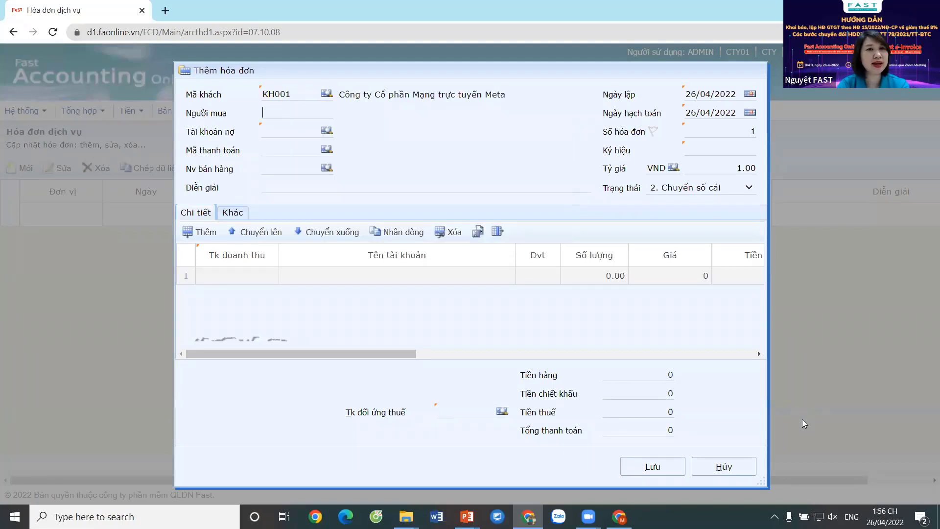
Step: Set the invoice's debit account to 131111 and its description to "Doanh thu cung cấp dịch vụ vận tải tháng 3/2022"
{"action": "type", "text": "131"}
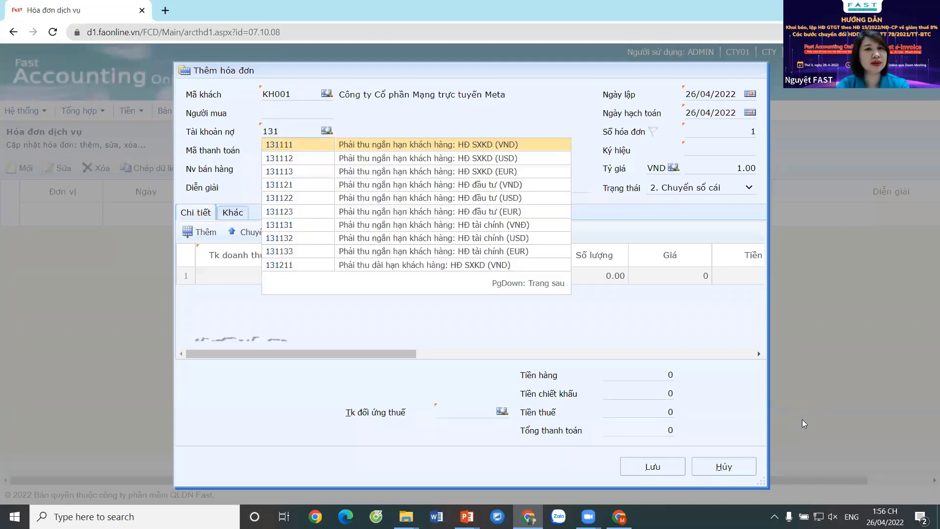
{"action": "key", "text": "Return"}
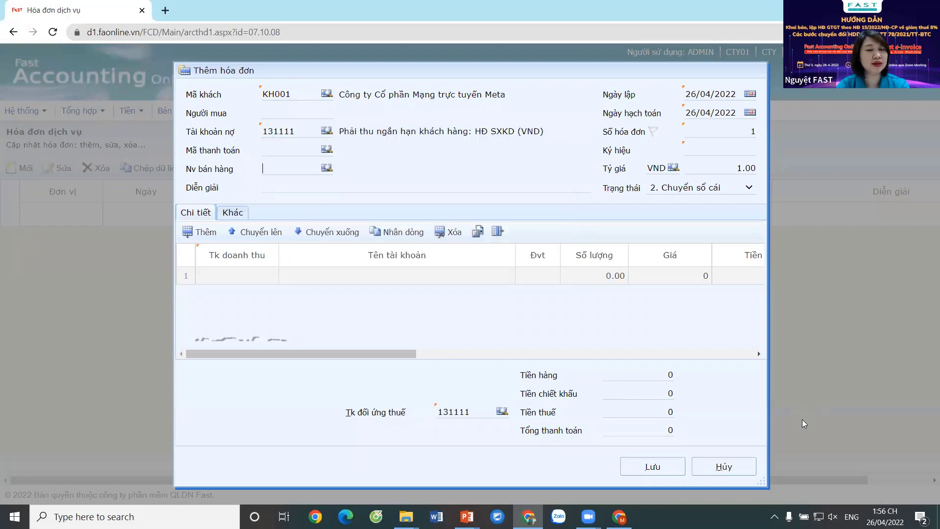
{"action": "type", "text": "Doanh thu"}
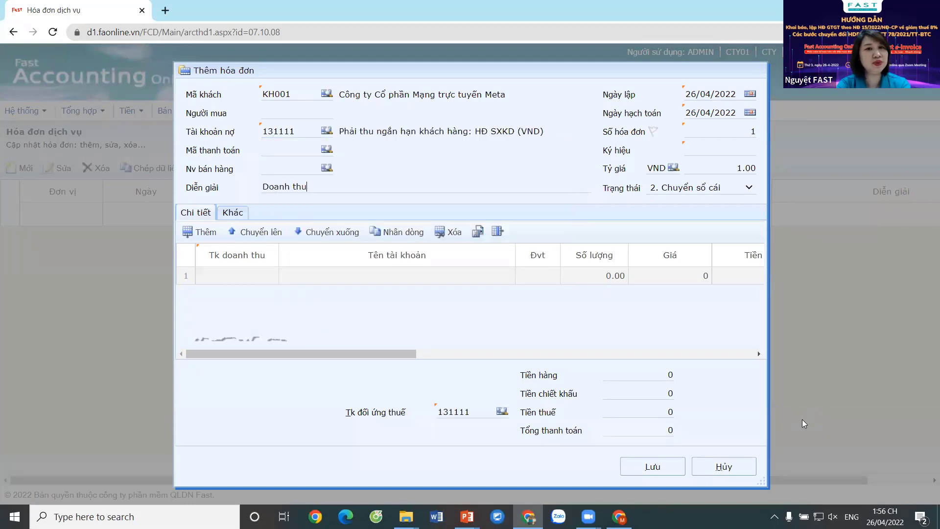
{"action": "type", "text": " cun"}
{"action": "type", "text": "cấp du"}
{"action": "key", "text": "BackSpace"}
{"action": "type", "text": "ịch vụ vận tải thang 3/2022"}
{"action": "key", "text": "Tab"}
Step: Set the service invoice's issue date to 01/03/2022 and its symbol (Ký hiệu) to AA, keeping the default invoice number
{"action": "key", "text": "Home"}
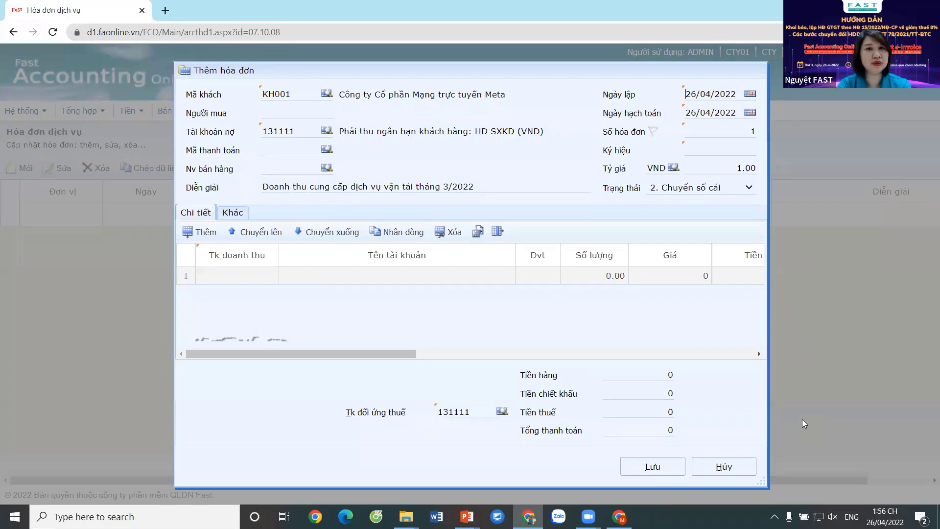
{"action": "type", "text": "0103"}
{"action": "key", "text": "Tab"}
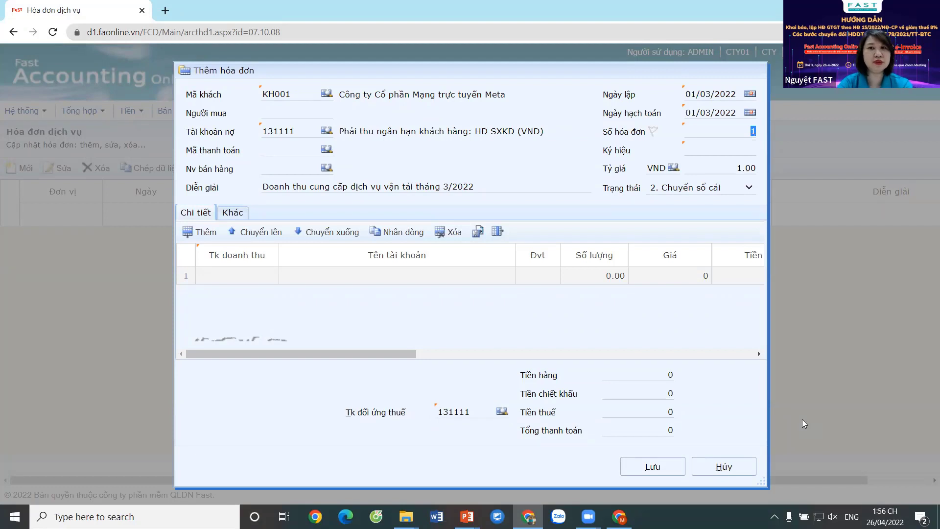
{"action": "key", "text": "Tab"}
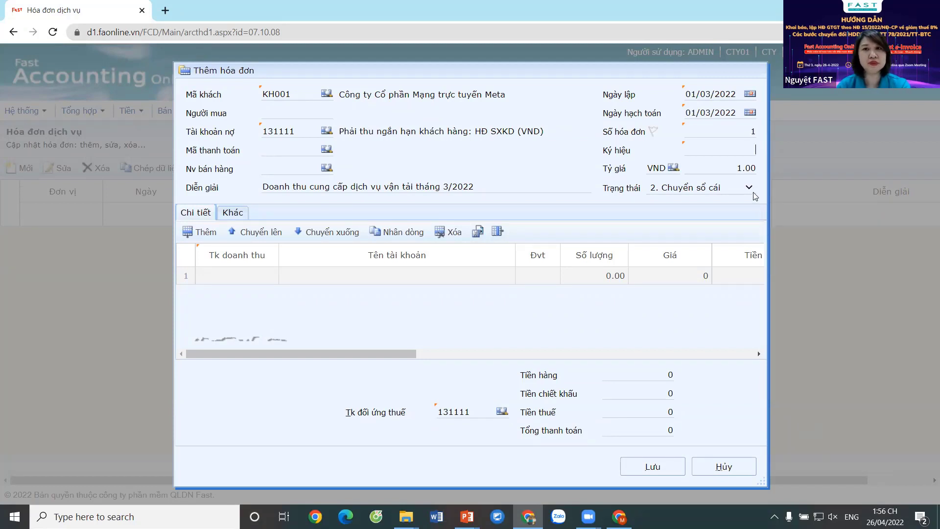
{"action": "type", "text": "AA"}
{"action": "key", "text": "Tab"}
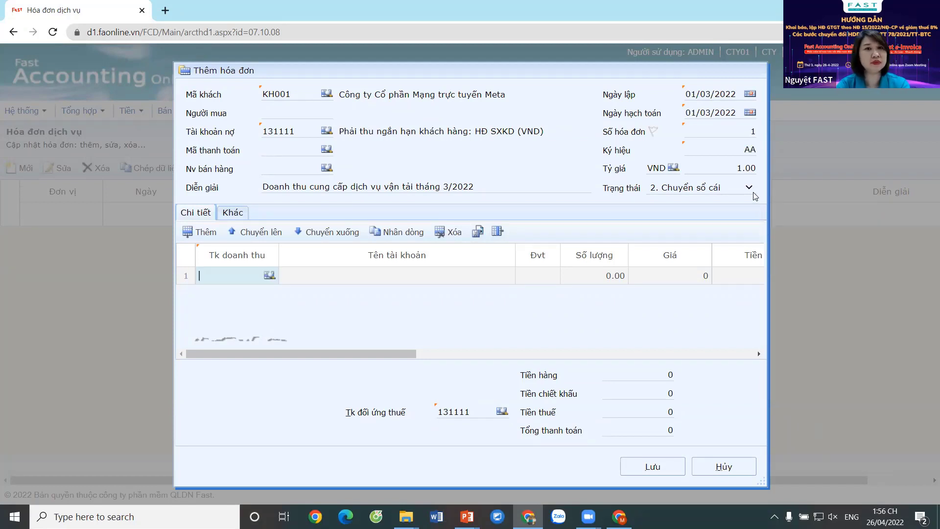
Step: Fill in the first detail line with revenue account 51131 and the unit "Chuyến"
{"action": "type", "text": "511"}
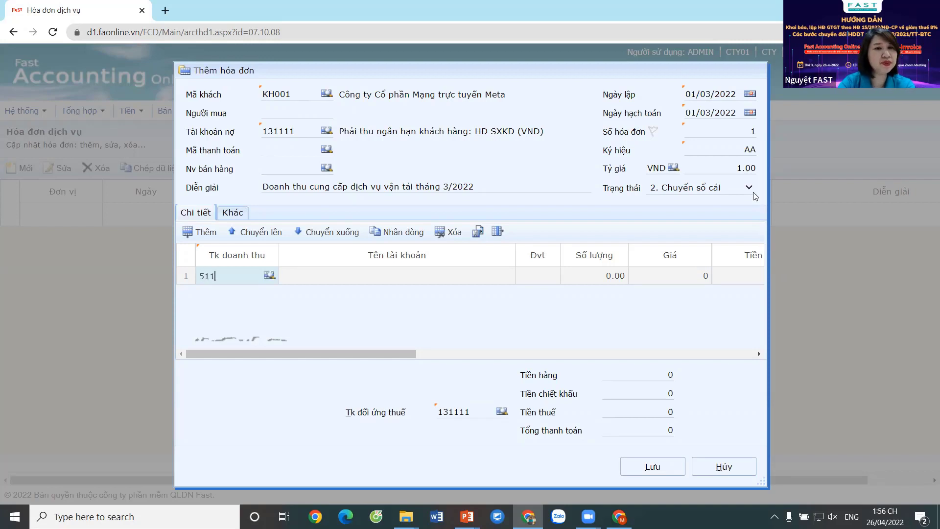
{"action": "type", "text": "3"}
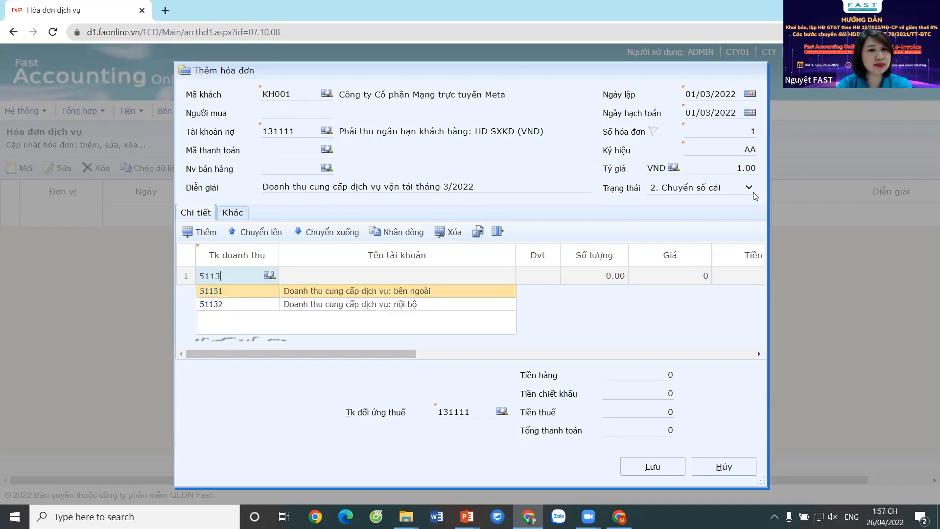
{"action": "key", "text": "Return"}
{"action": "type", "text": "Chuyến"}
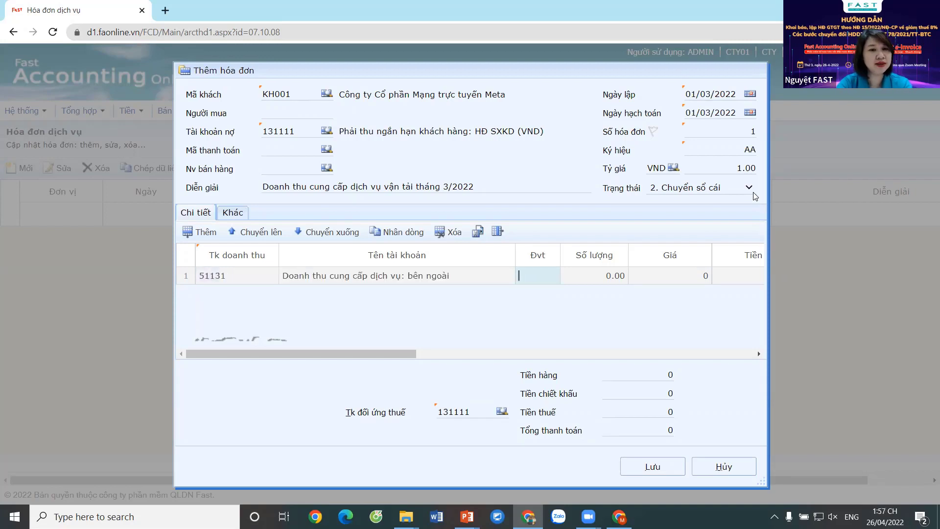
{"action": "key", "text": "Return"}
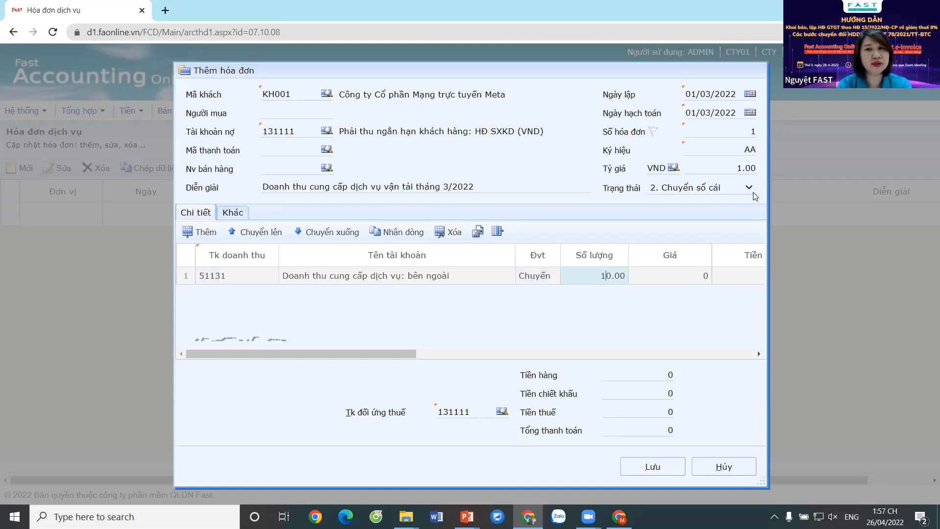
Step: Set the detail line's quantity to 1 and its price to 18 000 000
{"action": "type", "text": "1"}
{"action": "key", "text": "Delete"}
{"action": "key", "text": "Return"}
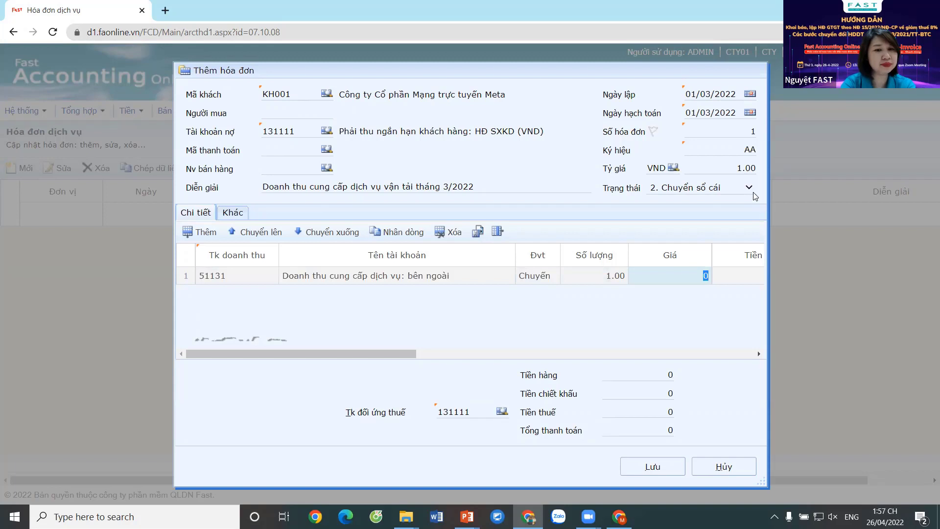
{"action": "type", "text": "18000000"}
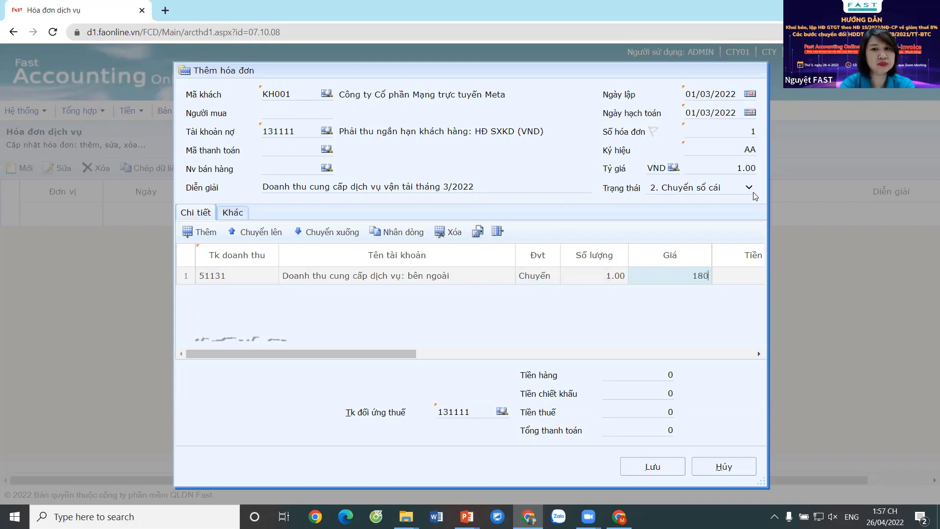
{"action": "key", "text": "Return"}
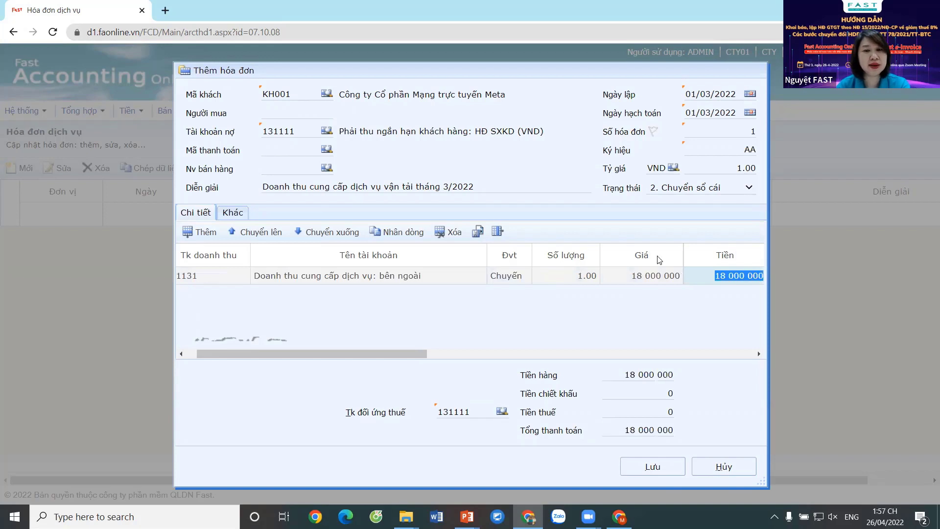
Step: Leave the line's discount empty and choose tax code 08 from the VAT rate catalogue
{"action": "key", "text": "Return"}
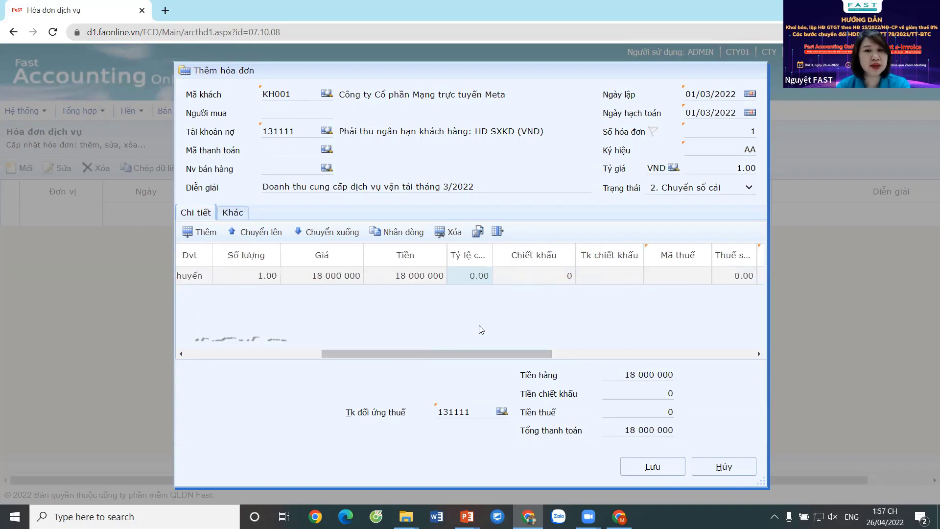
{"action": "key", "text": "Return"}
{"action": "key", "text": "Return"}
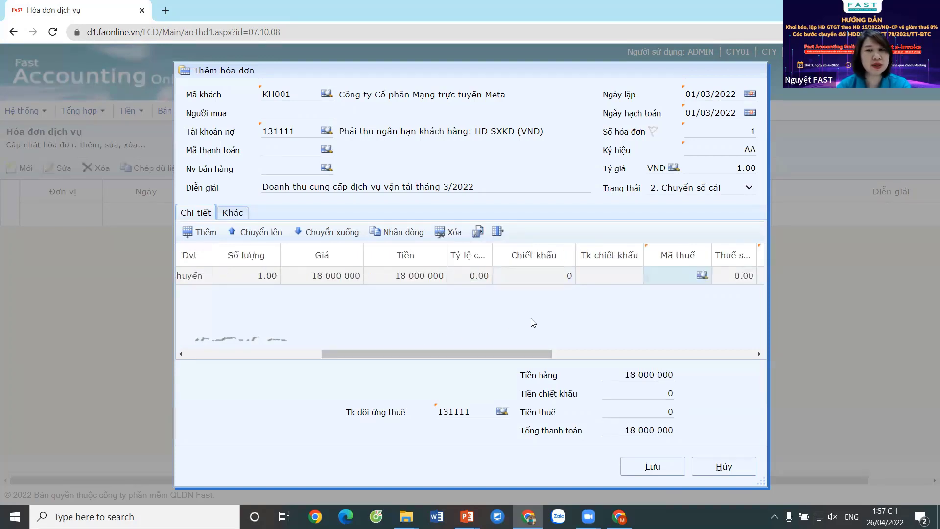
{"action": "left_click", "coordinate": [704, 277]}
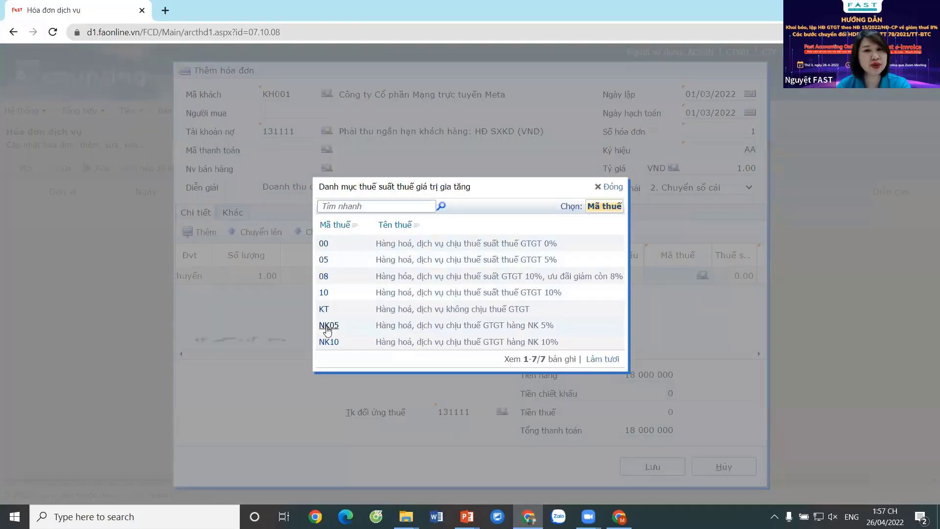
{"action": "left_click", "coordinate": [324, 277]}
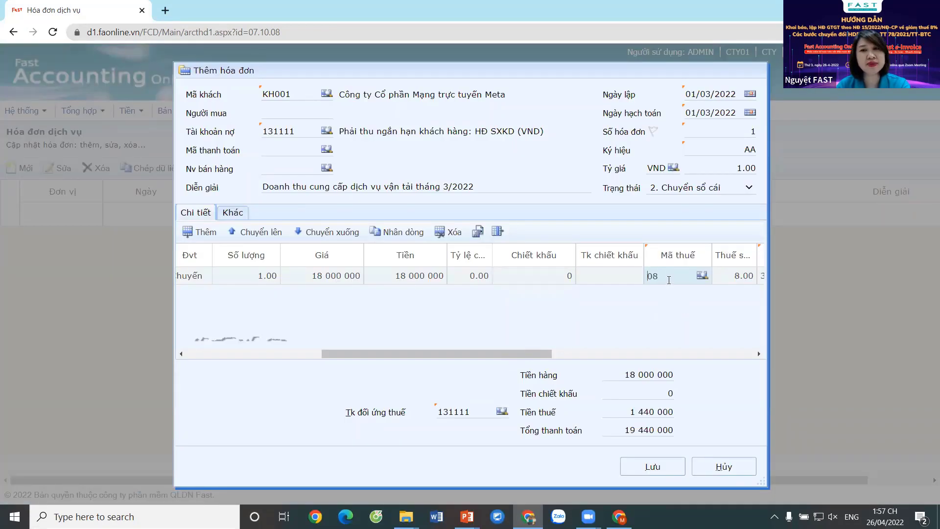
Step: Save the service invoice with its default tax account and refresh the invoice list
{"action": "key", "text": "Tab"}
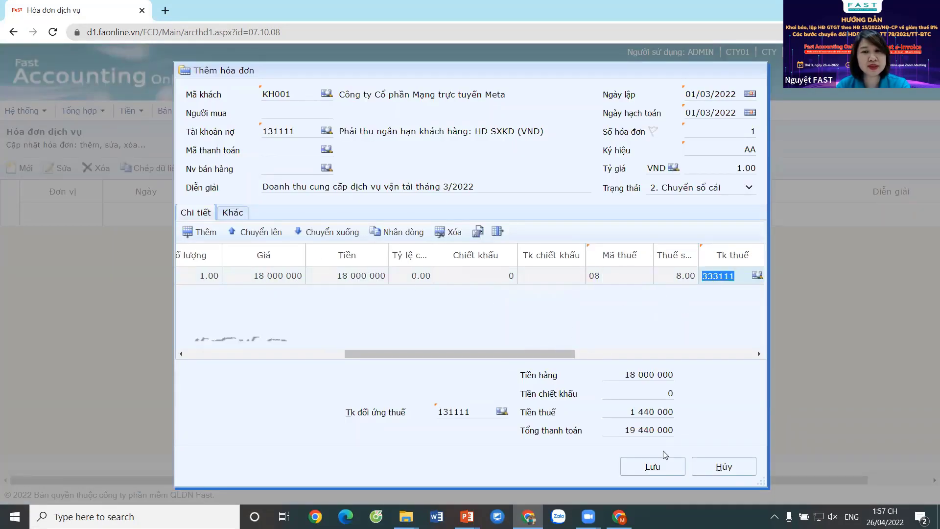
{"action": "left_click_drag", "start_coordinate": [534, 354], "coordinate": [584, 354]}
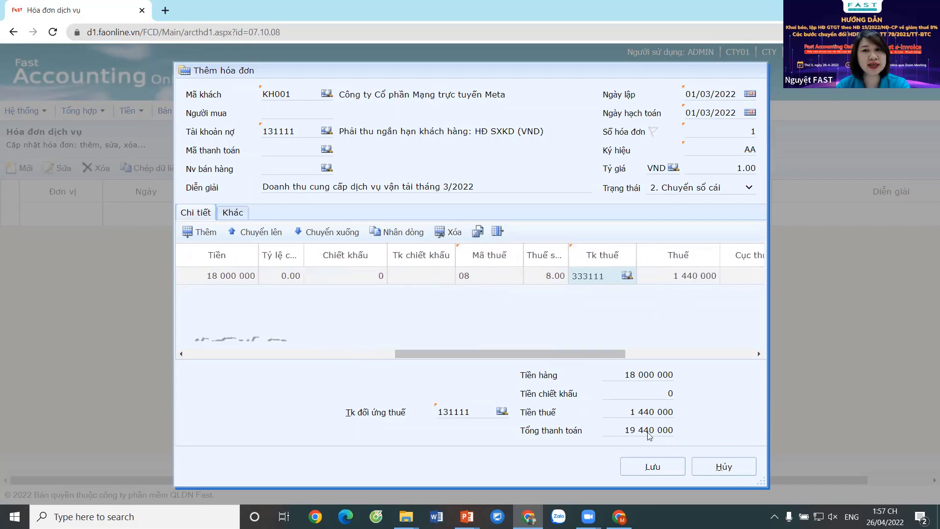
{"action": "key", "text": "ctrl+s"}
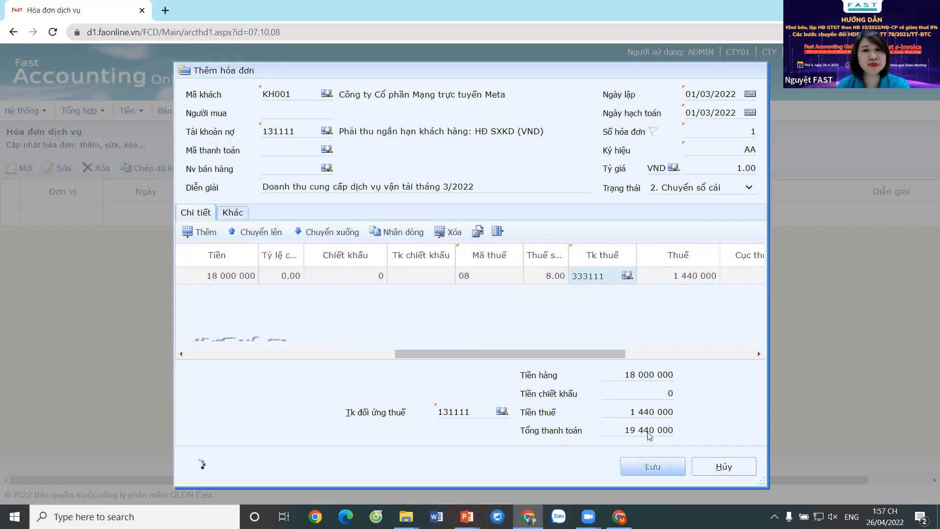
{"action": "left_click", "coordinate": [746, 472]}
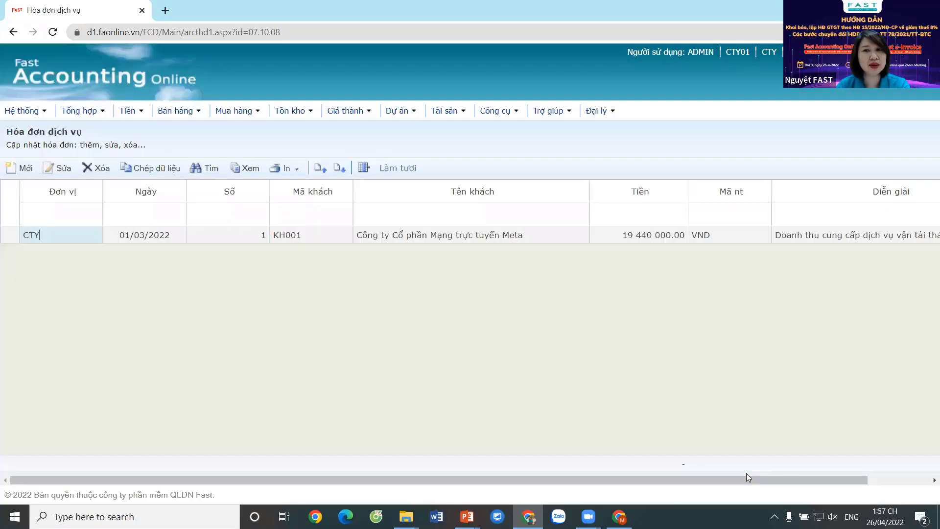
{"action": "left_click", "coordinate": [400, 169]}
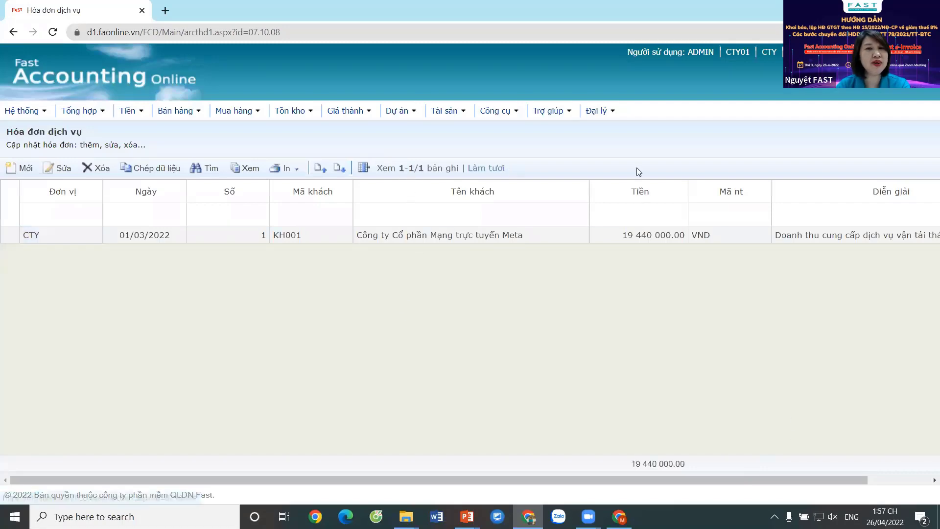
Step: Switch to the PowerPoint slide show
{"action": "key", "text": "alt+Tab"}
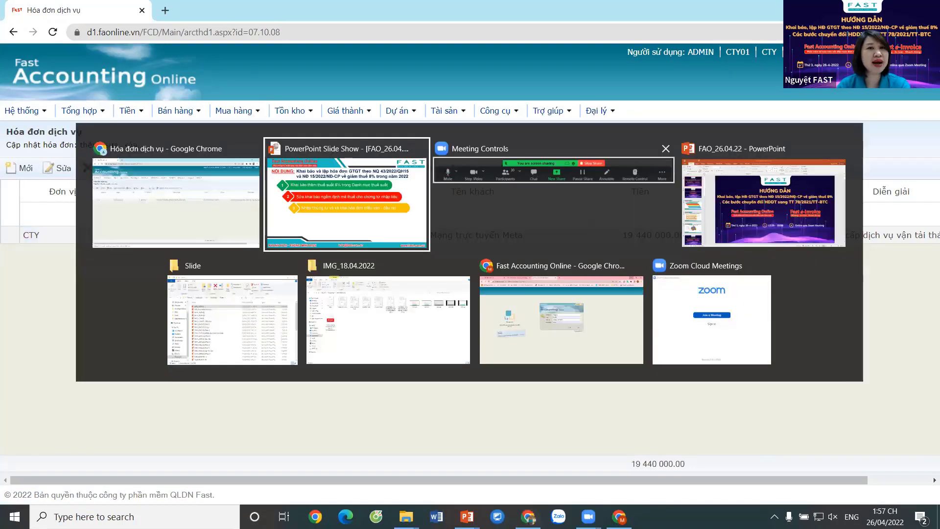